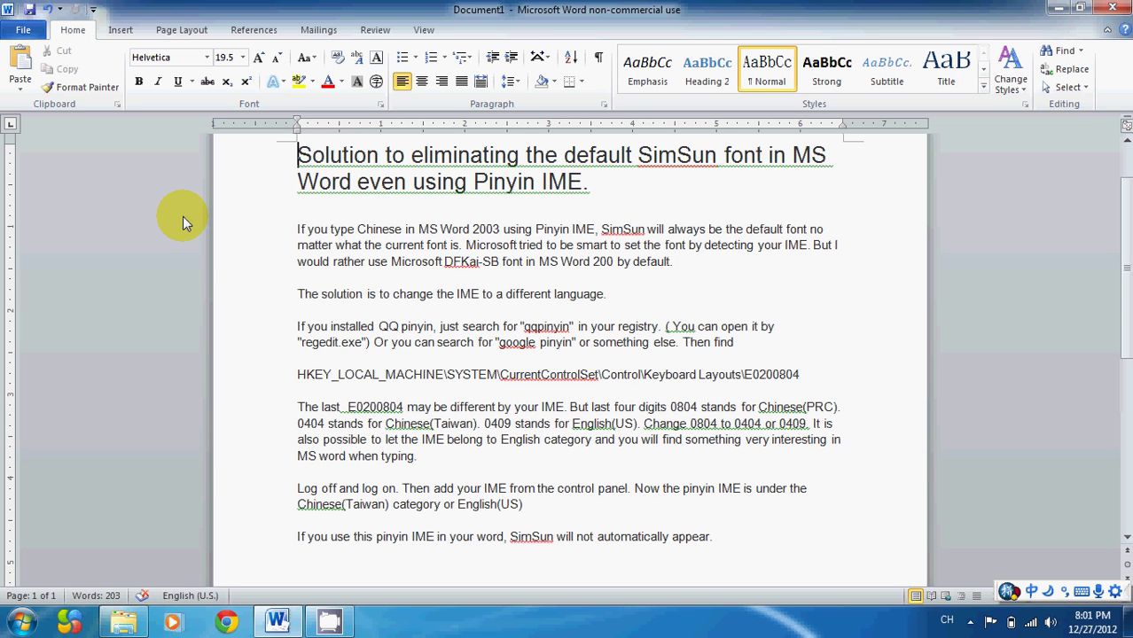
Enter 字體 via Pinyin 'ziti' at the start of the title and select both characters to show SimSun
{"action": "type", "text": "ziti"}
{"action": "key", "text": "space"}
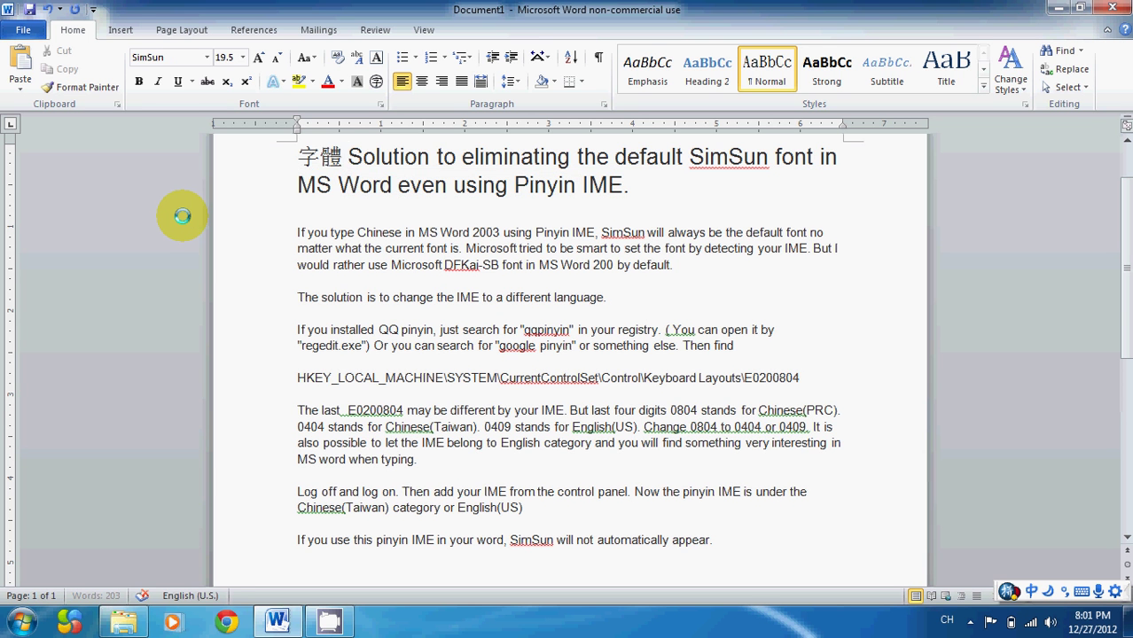
{"action": "key", "text": "shift+Left"}
{"action": "key", "text": "shift+Left"}
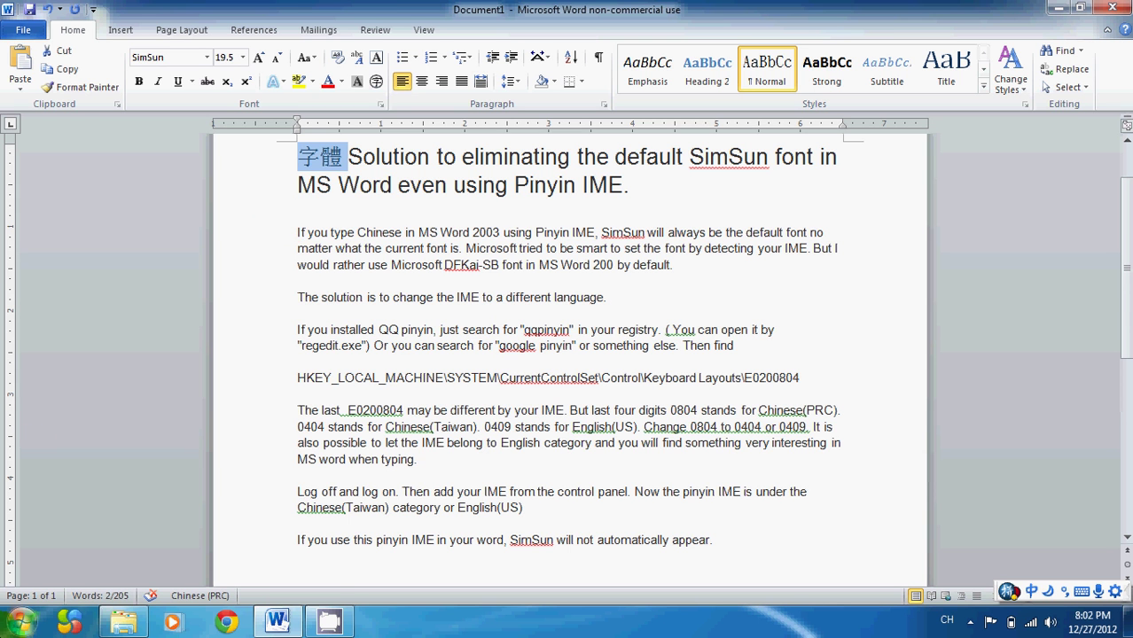
{"action": "left_click", "coordinate": [20, 623]}
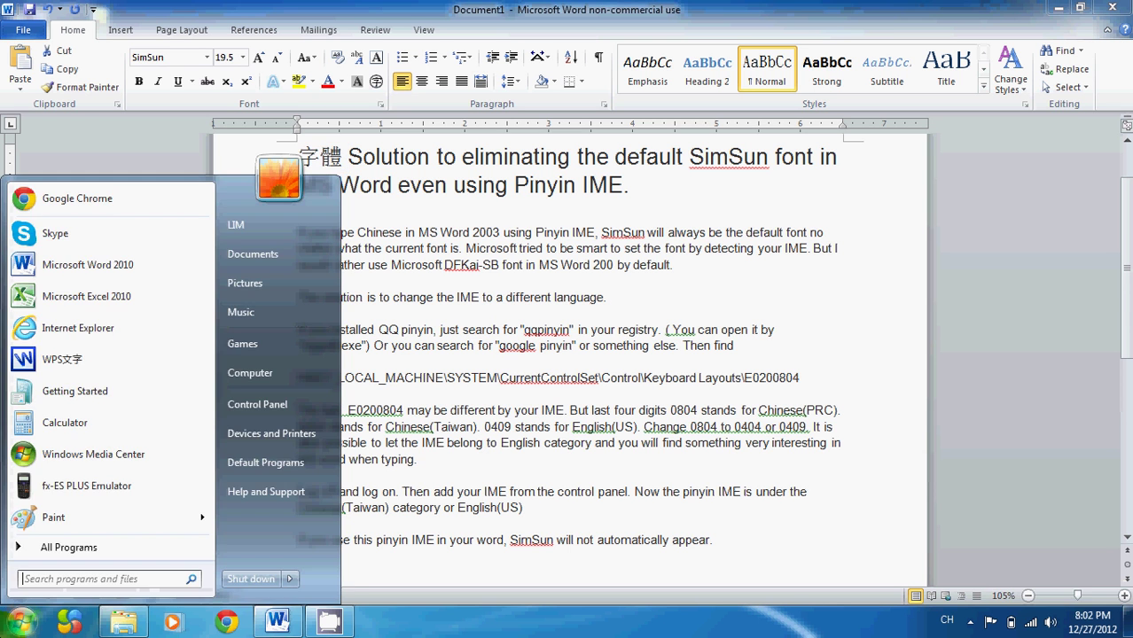
{"action": "left_click", "coordinate": [269, 401]}
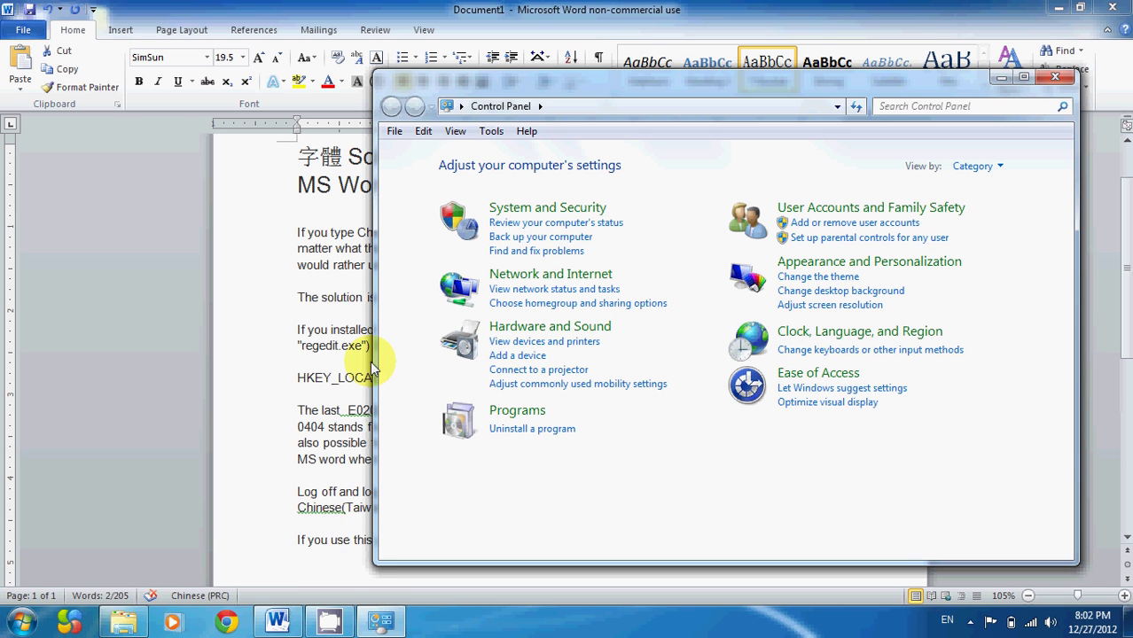
{"action": "left_click", "coordinate": [801, 351]}
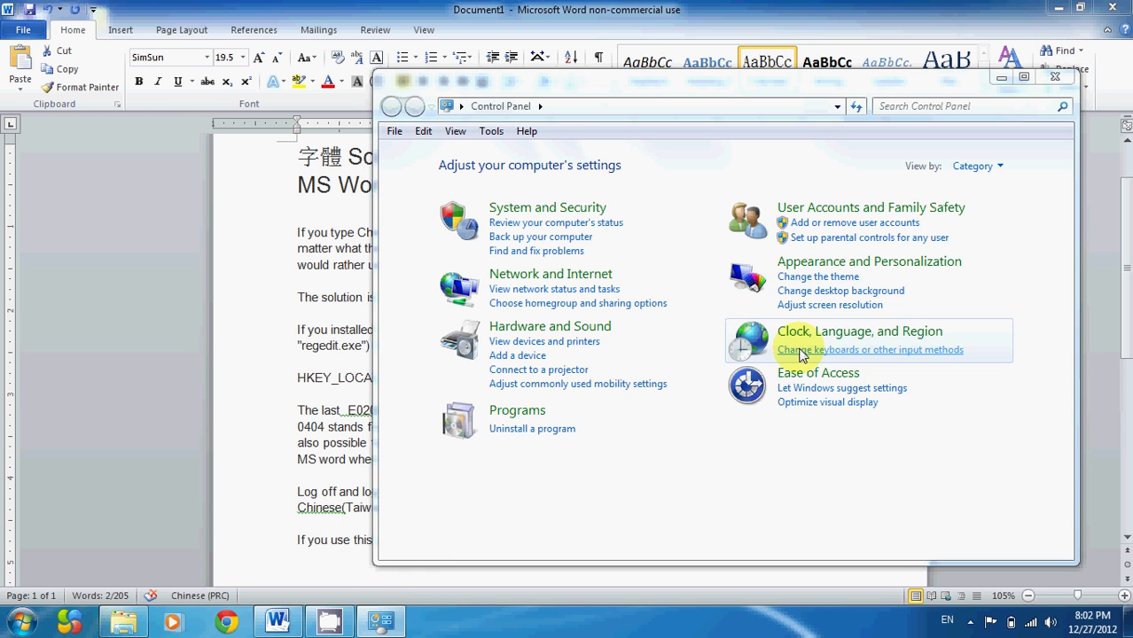
{"action": "left_click", "coordinate": [388, 193]}
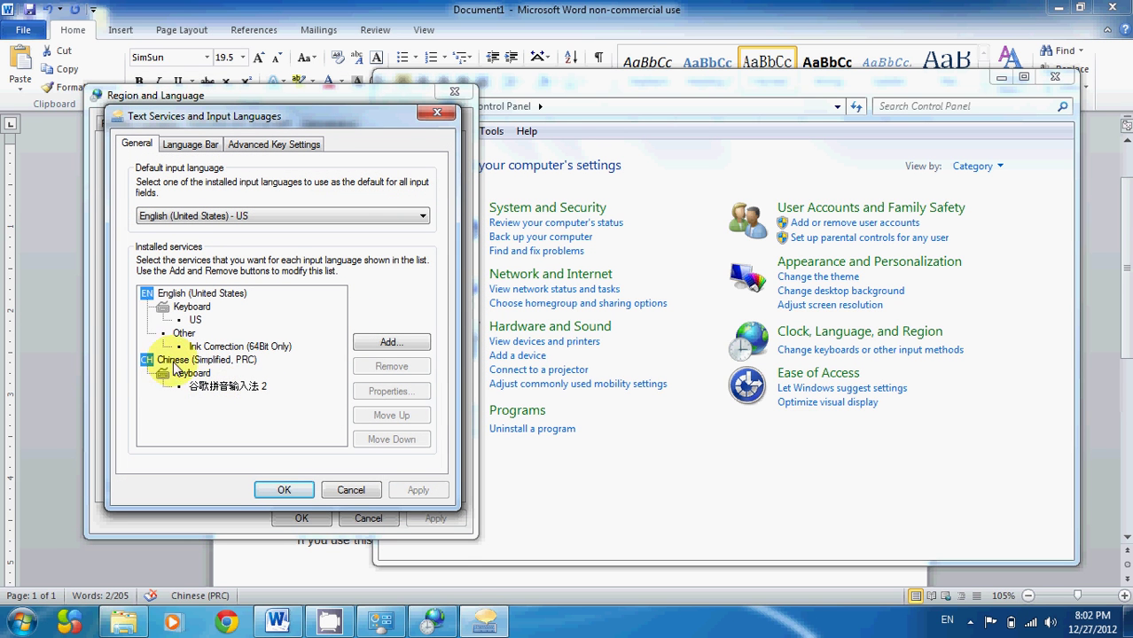
{"action": "left_click", "coordinate": [367, 344]}
{"action": "scroll", "coordinate": [357, 327], "scroll_direction": "down", "scroll_amount": 8}
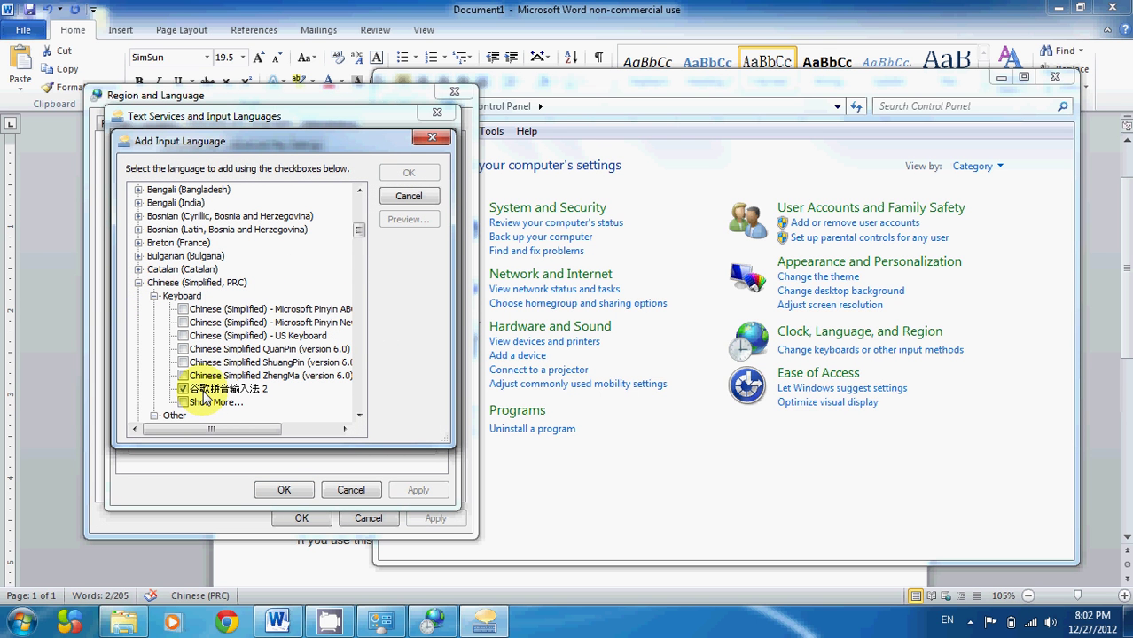
{"action": "left_click", "coordinate": [404, 195]}
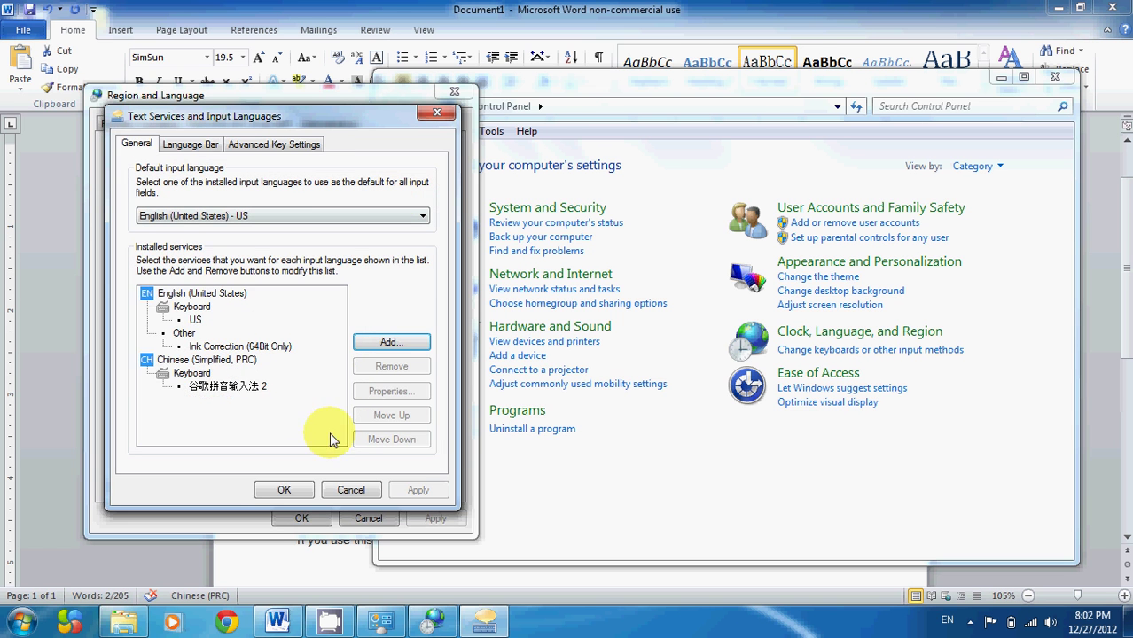
{"action": "left_click", "coordinate": [285, 490]}
{"action": "left_click", "coordinate": [287, 518]}
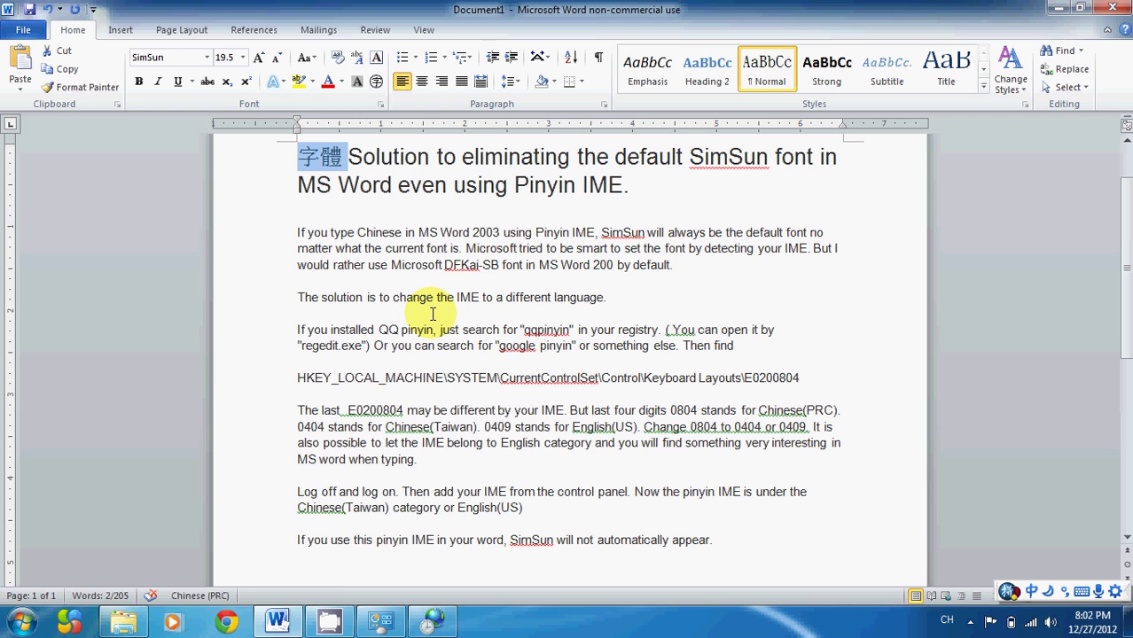
Launch Registry Editor by searching 'regedit' from the Start menu
{"action": "left_click", "coordinate": [8, 628]}
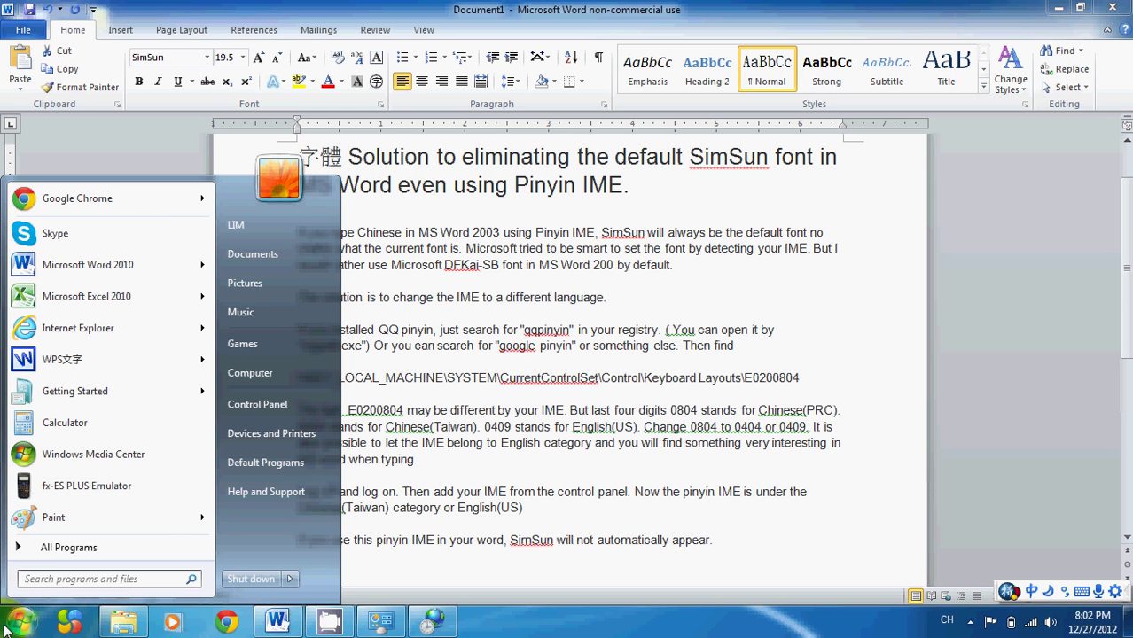
{"action": "type", "text": "re"}
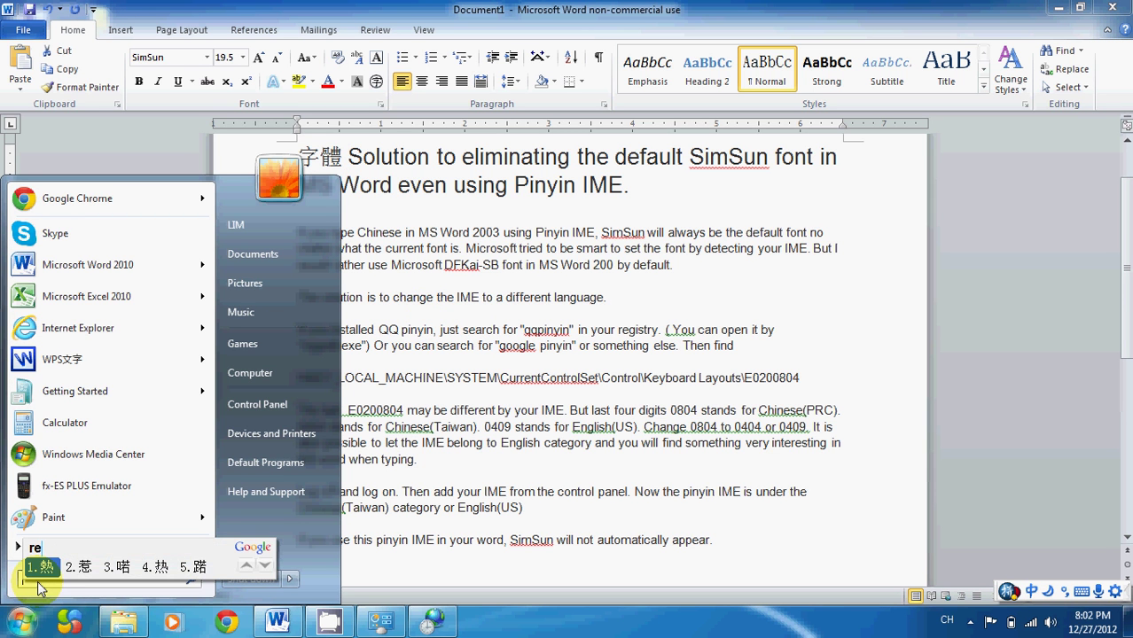
{"action": "key", "text": "shift"}
{"action": "type", "text": "g"}
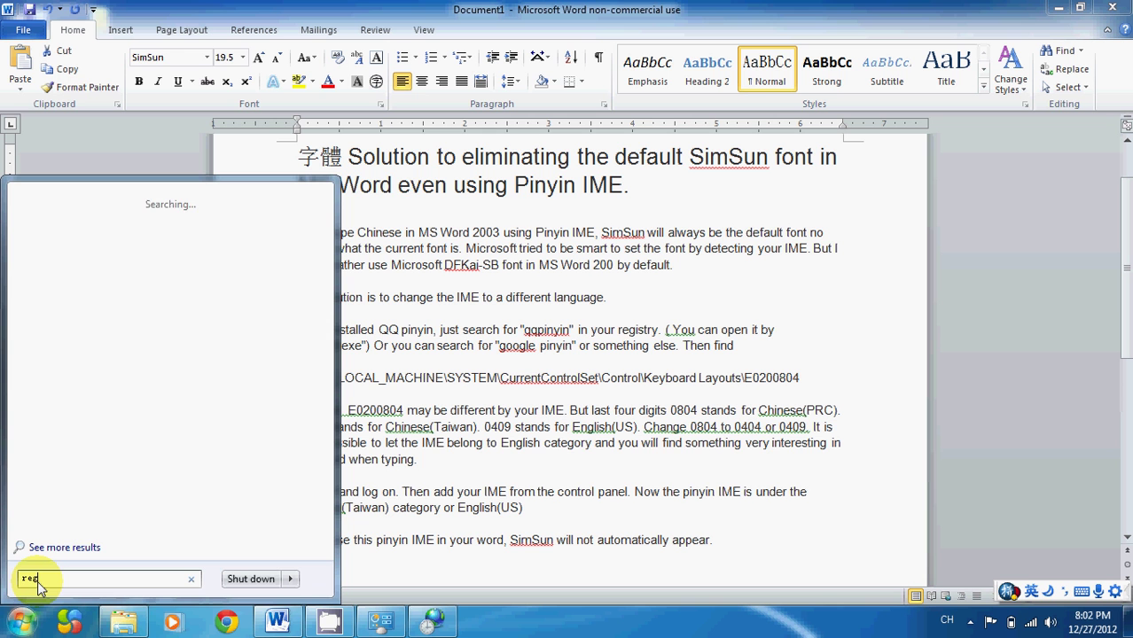
{"action": "type", "text": "edit"}
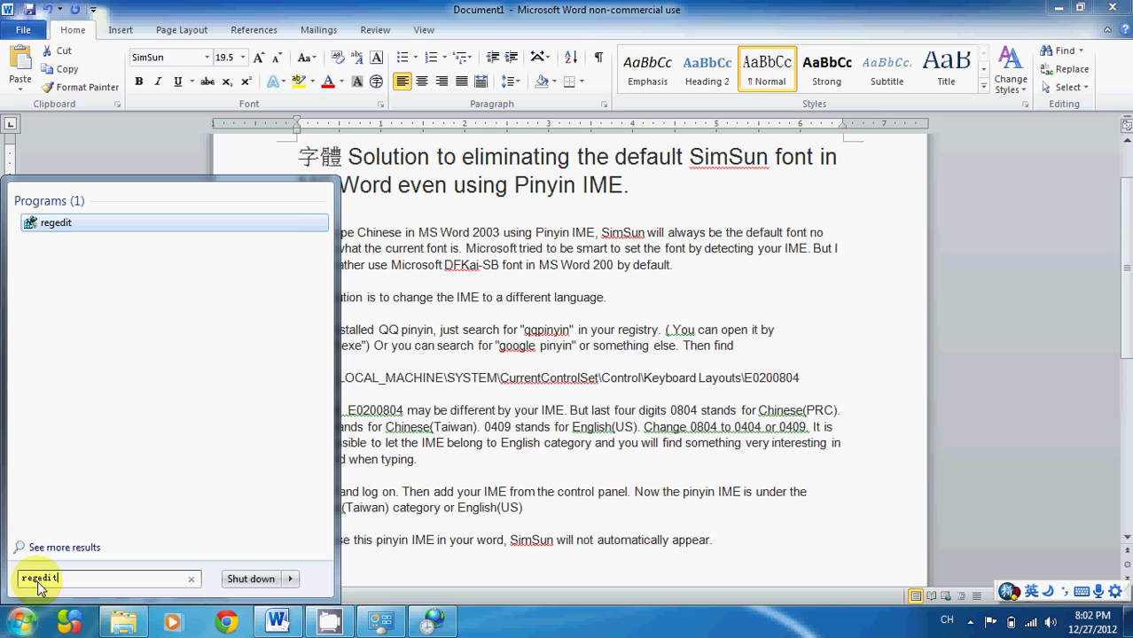
{"action": "key", "text": "Return"}
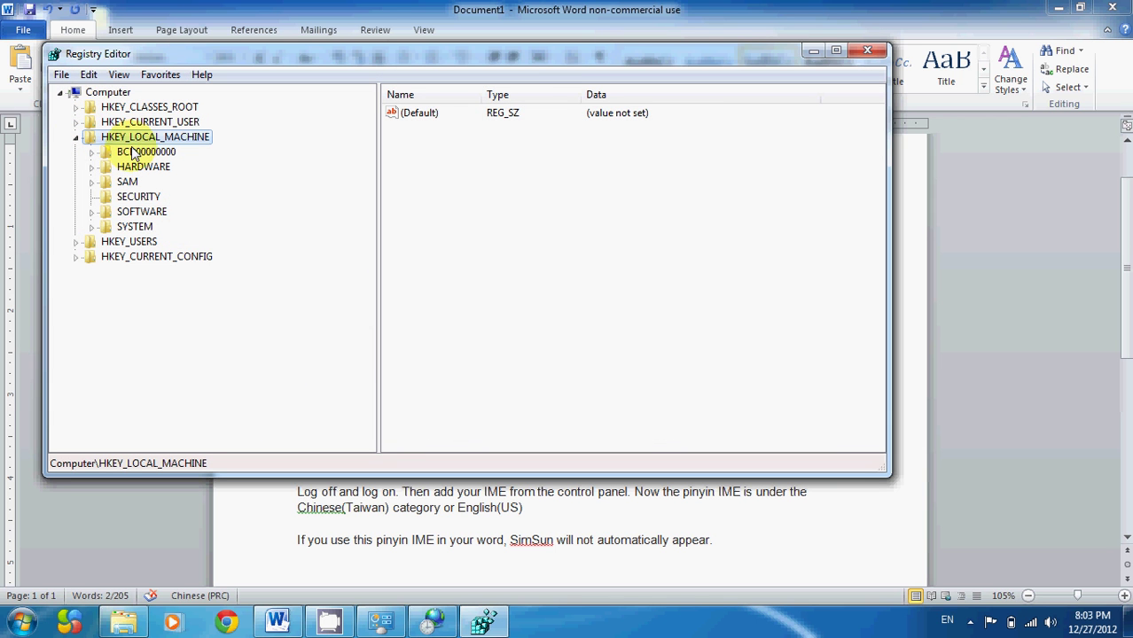
Navigate to HKLM\SYSTEM\CurrentControlSet\Control\Keyboard Layouts\E0200804 to view its Google Pinyin values
{"action": "left_click", "coordinate": [92, 227]}
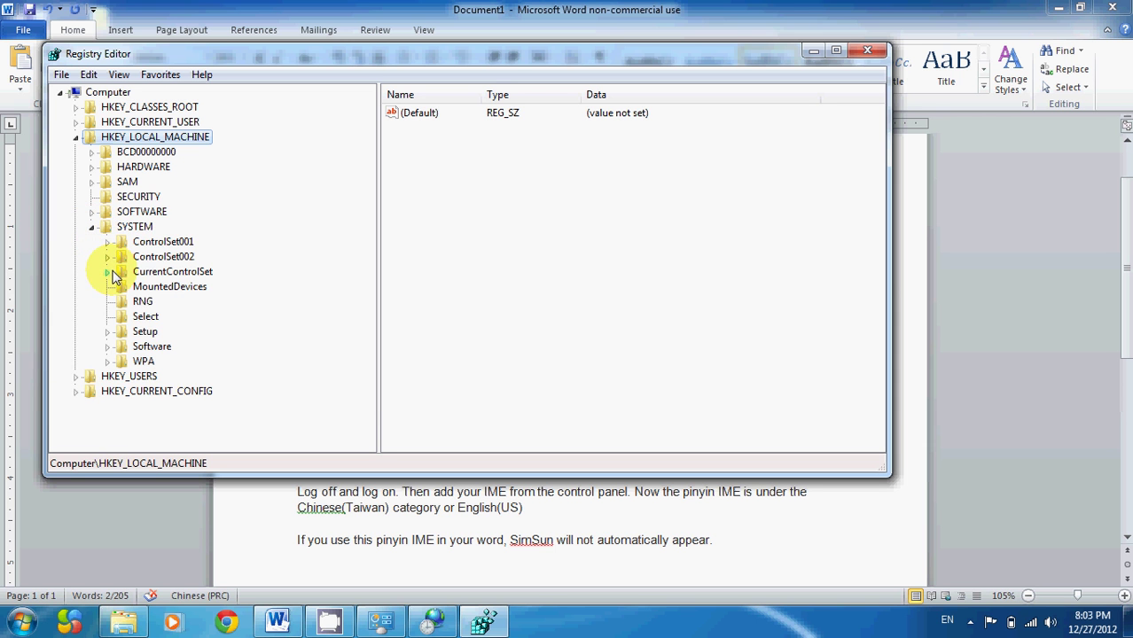
{"action": "left_click", "coordinate": [107, 273]}
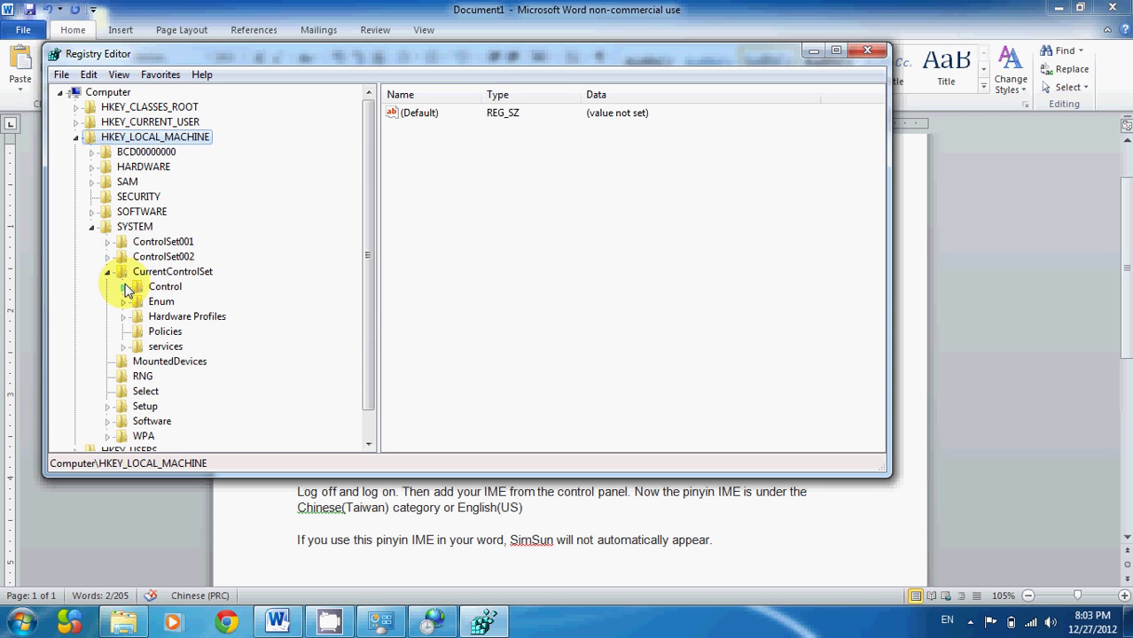
{"action": "left_click", "coordinate": [125, 287]}
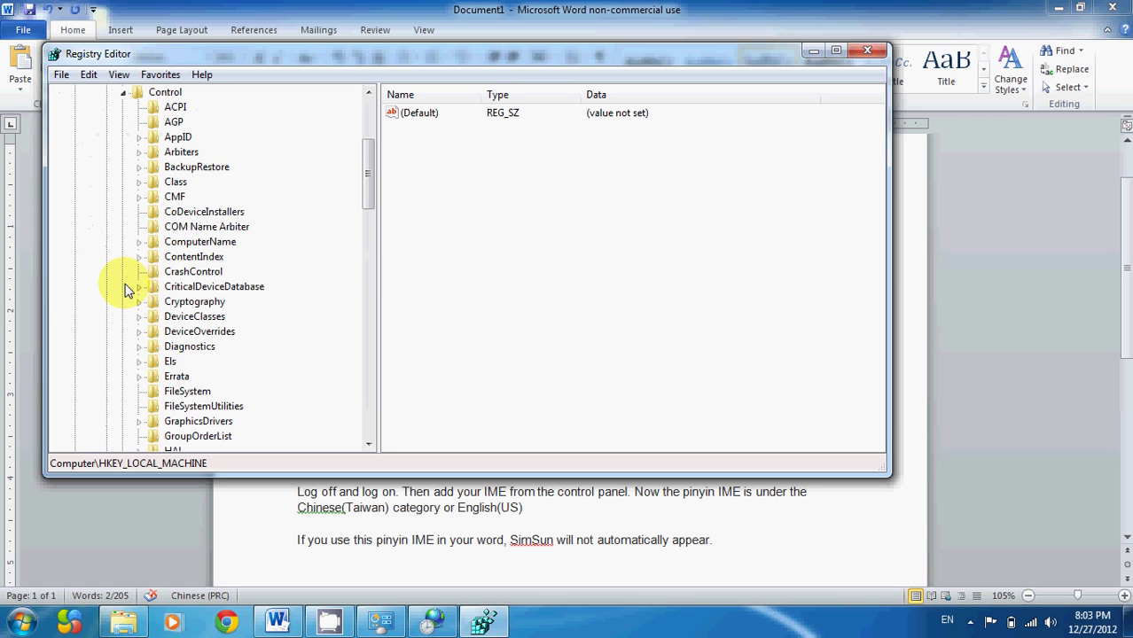
{"action": "left_click", "coordinate": [368, 282]}
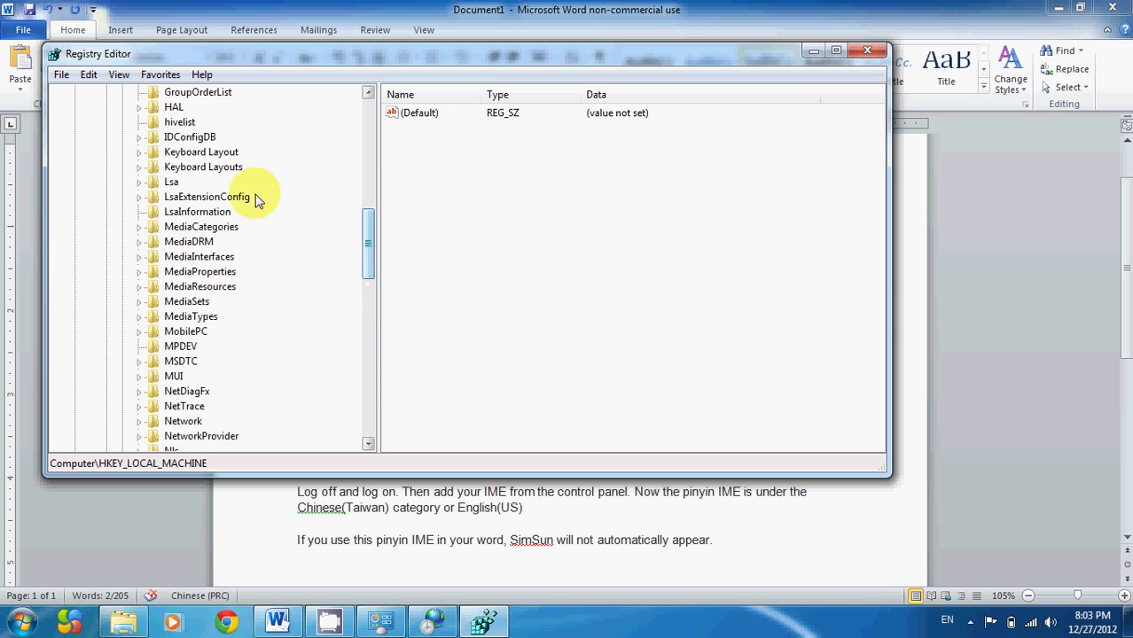
{"action": "left_click", "coordinate": [139, 168]}
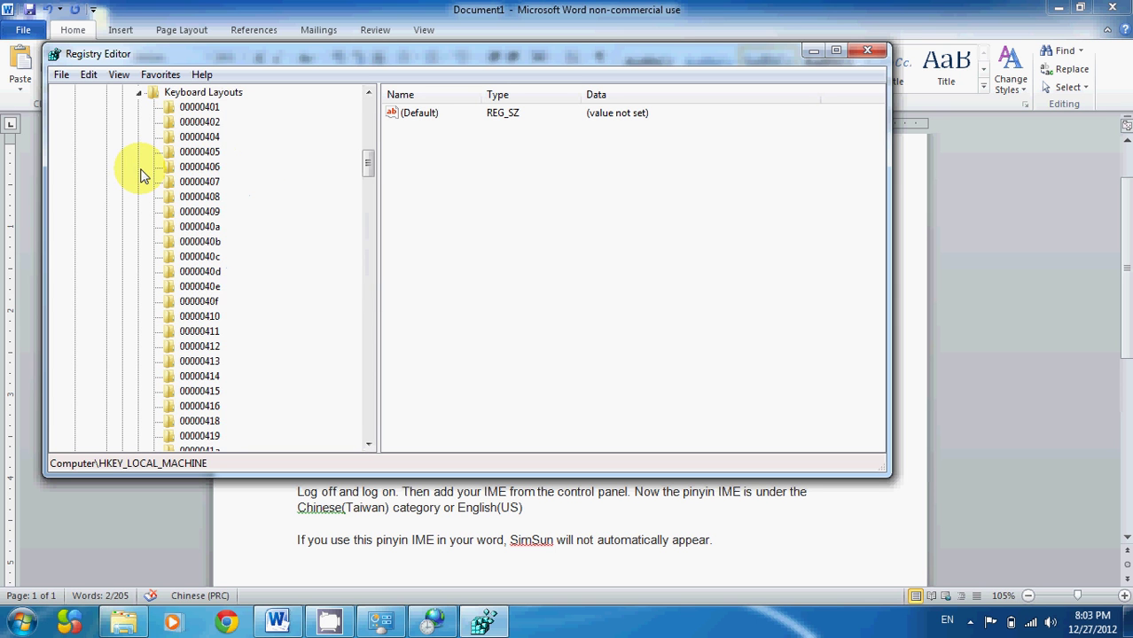
{"action": "left_click", "coordinate": [368, 200]}
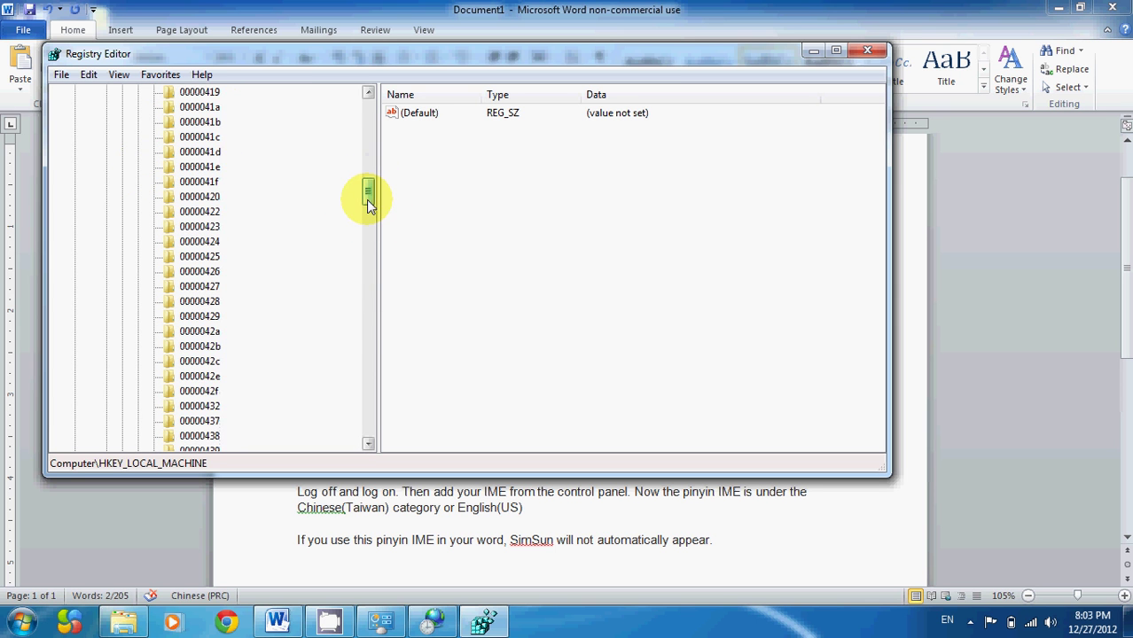
{"action": "mouse_move", "coordinate": [368, 204]}
{"action": "left_mouse_down"}
{"action": "mouse_move", "coordinate": [368, 401]}
{"action": "mouse_move", "coordinate": [368, 361]}
{"action": "left_mouse_up"}
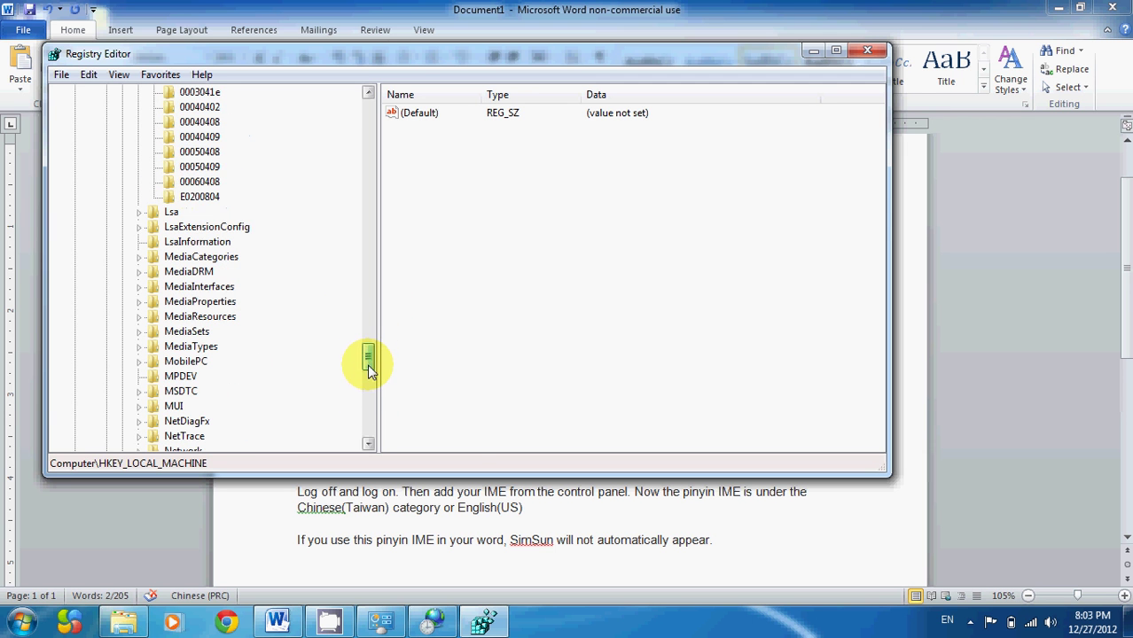
{"action": "left_click", "coordinate": [199, 196]}
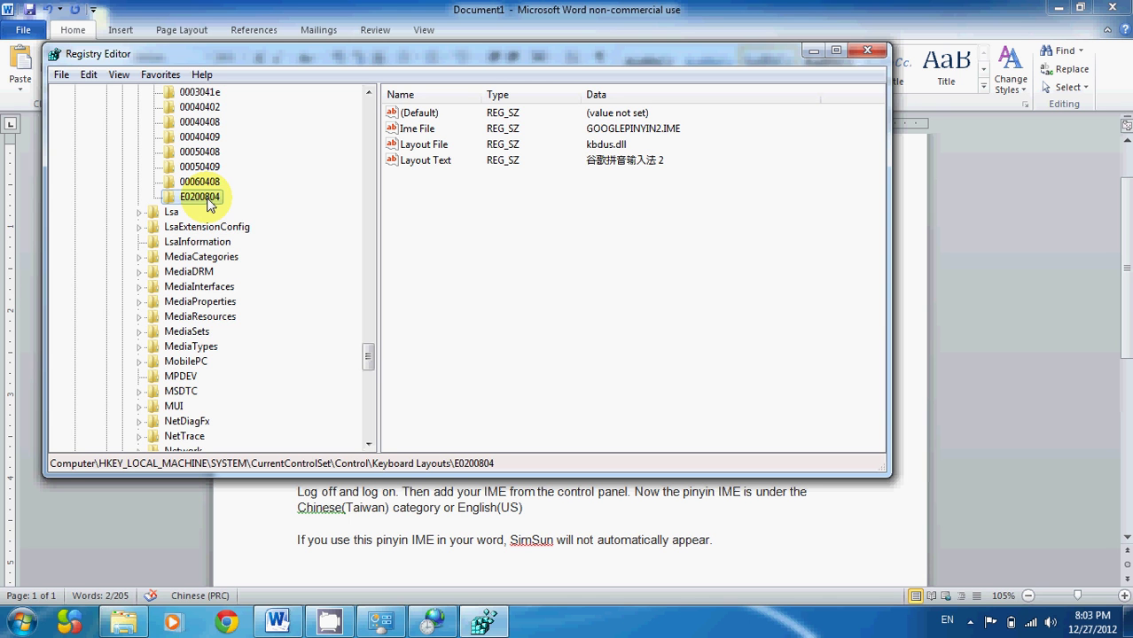
Rename the key E0200804 to E0200404, then close Registry Editor
{"action": "right_click", "coordinate": [209, 203]}
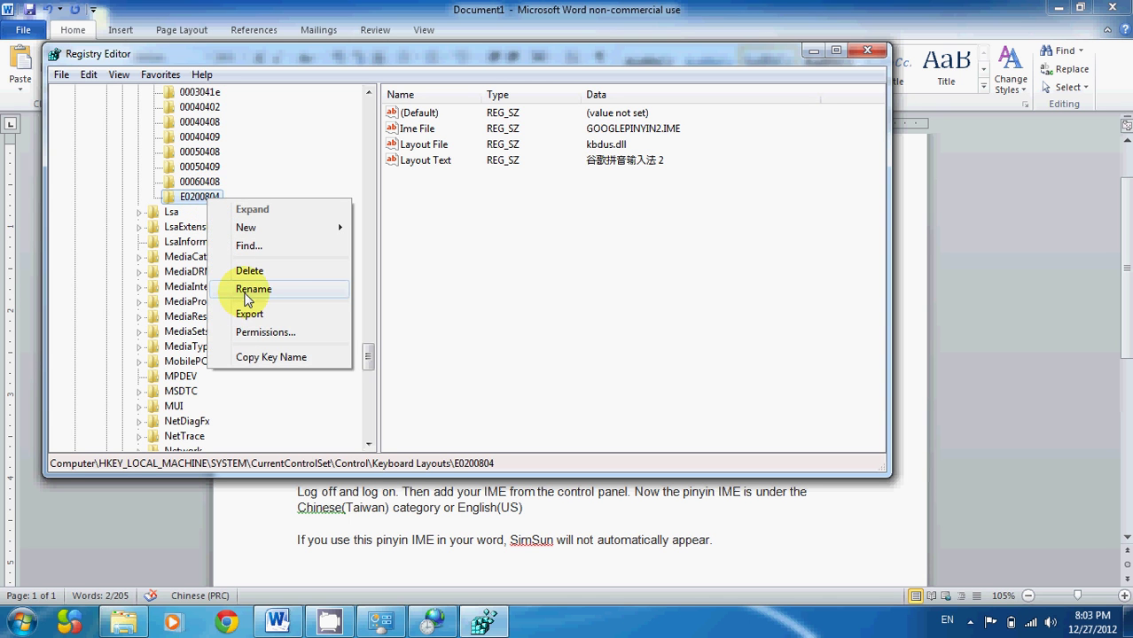
{"action": "left_click", "coordinate": [247, 300]}
{"action": "key", "text": "BackSpace"}
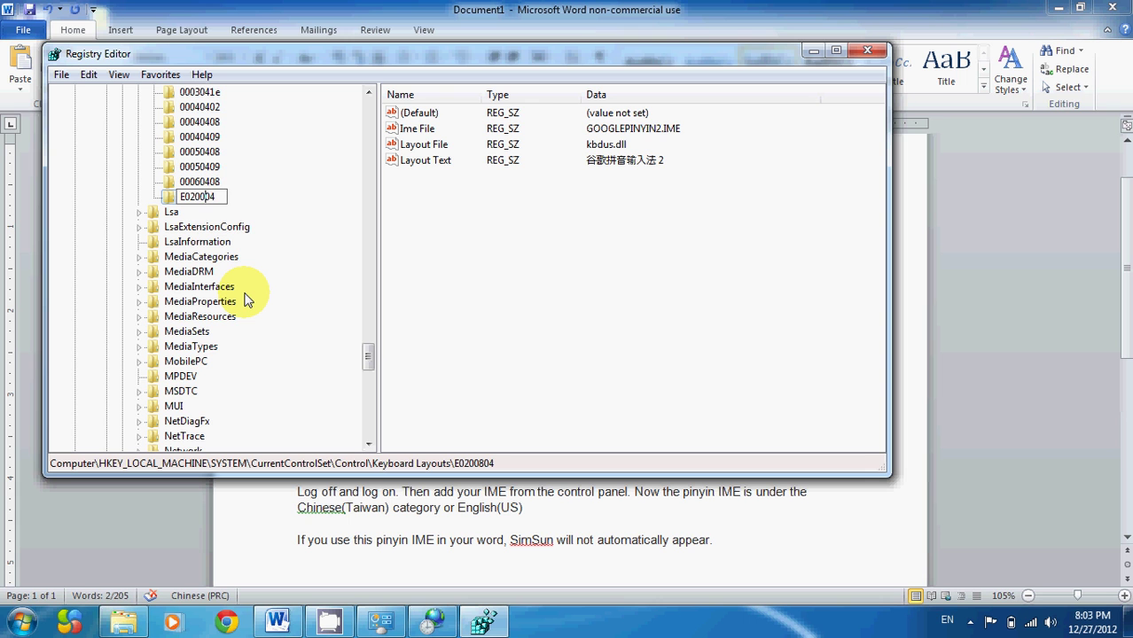
{"action": "type", "text": "4"}
{"action": "key", "text": "Return"}
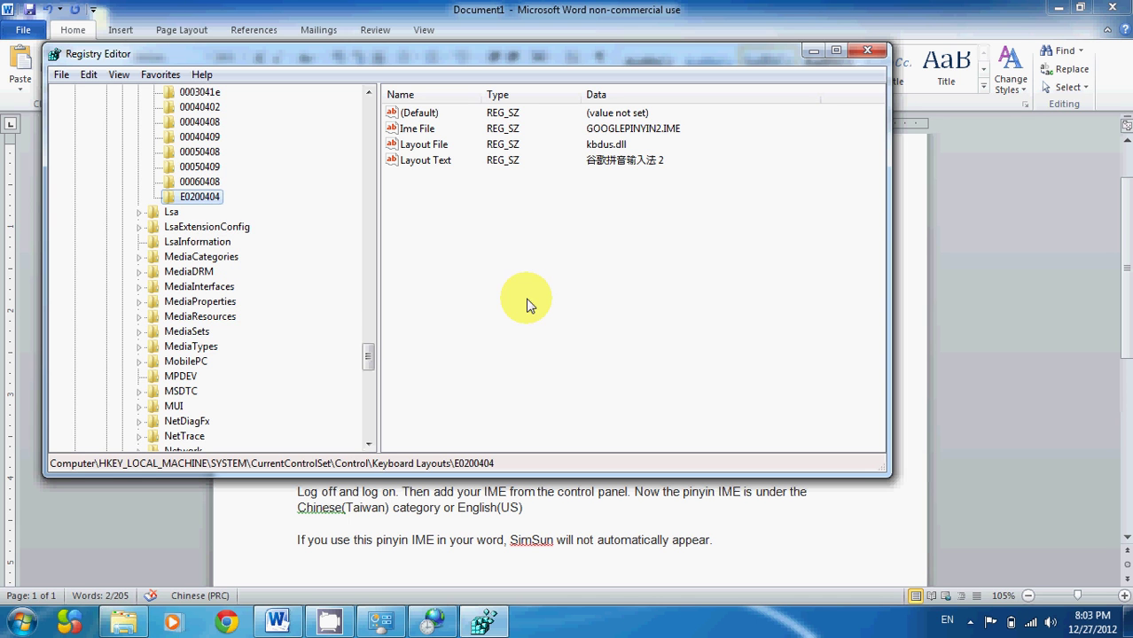
{"action": "left_click", "coordinate": [869, 52]}
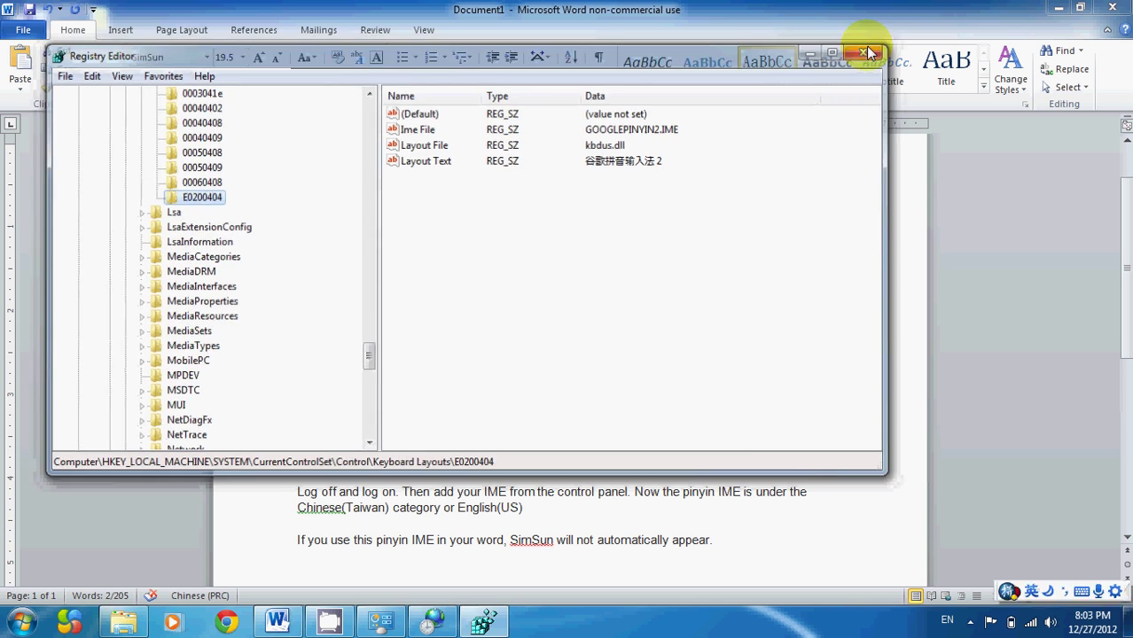
Add the 谷歌拼音输入法 2 keyboard under Chinese (Traditional, Taiwan) and confirm both dialogs
{"action": "left_click", "coordinate": [434, 623]}
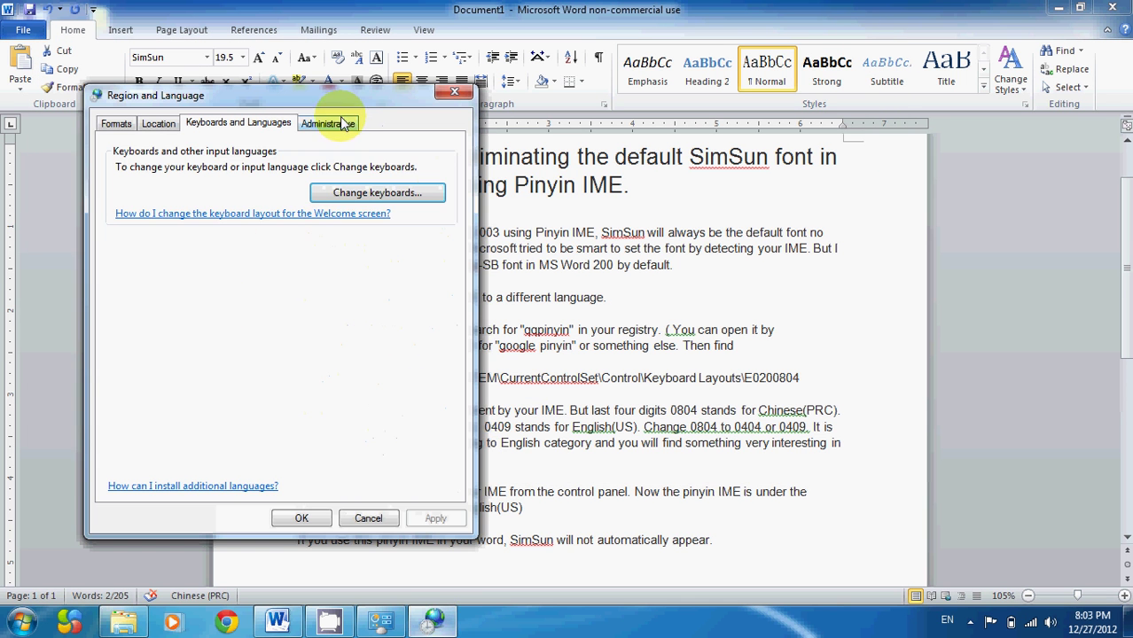
{"action": "left_click", "coordinate": [372, 194]}
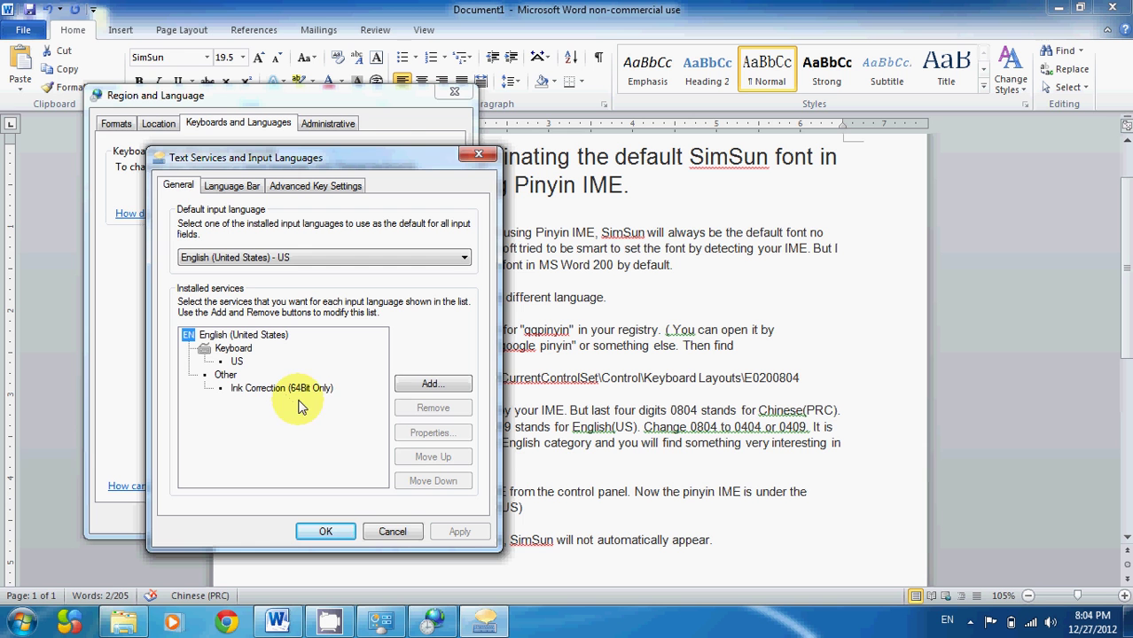
{"action": "left_click", "coordinate": [424, 385]}
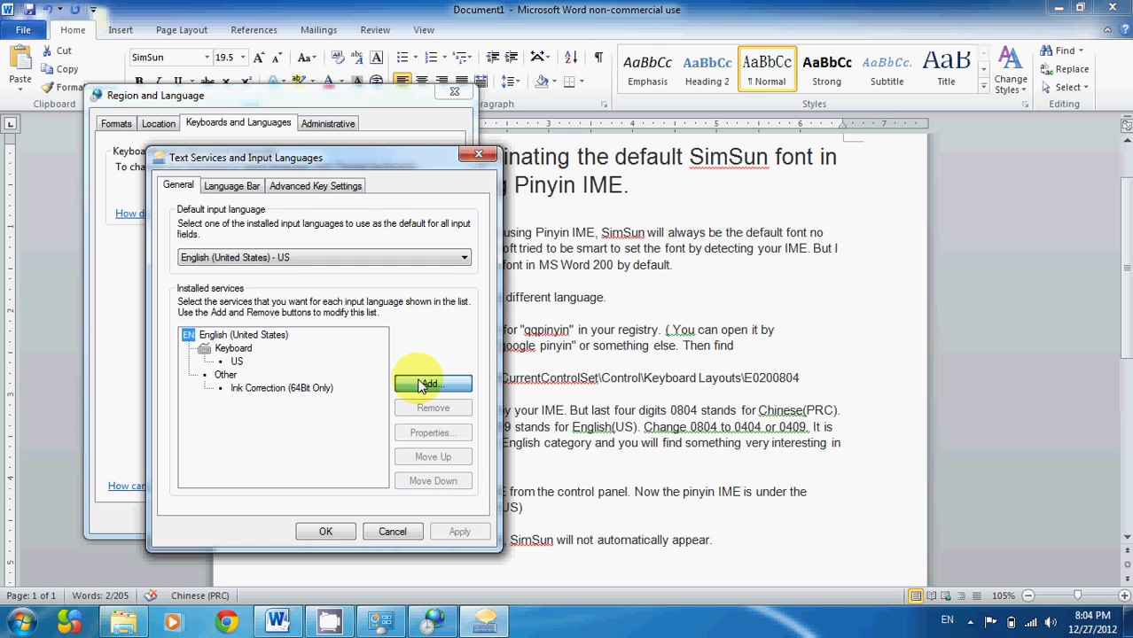
{"action": "scroll", "coordinate": [397, 367], "scroll_direction": "down", "scroll_amount": 6}
{"action": "scroll", "coordinate": [396, 367], "scroll_direction": "down", "scroll_amount": 7}
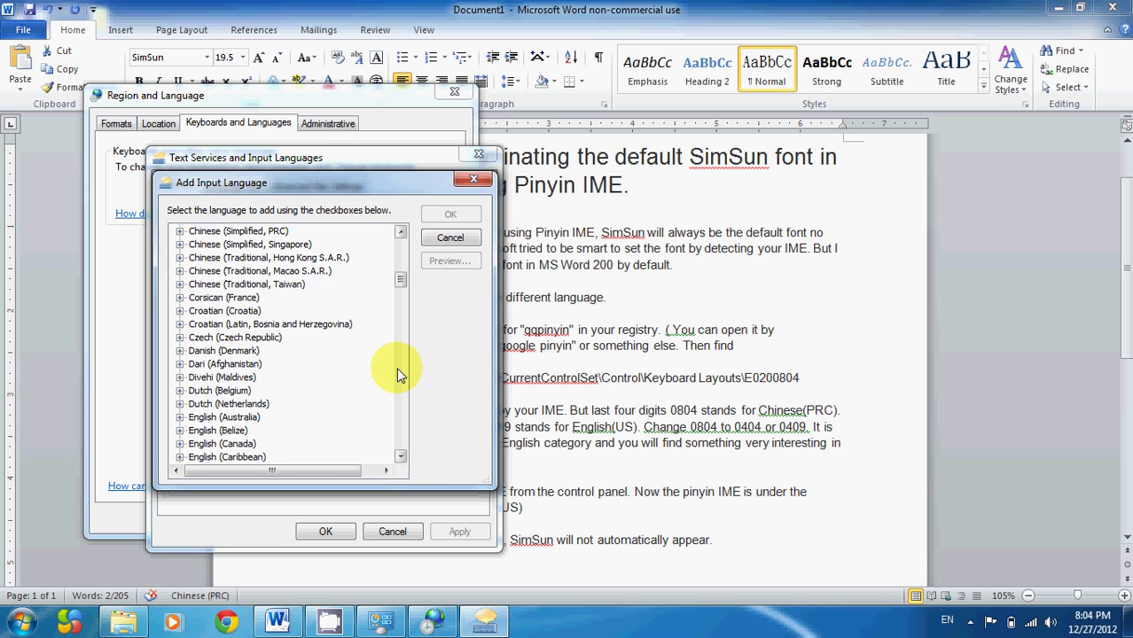
{"action": "scroll", "coordinate": [396, 368], "scroll_direction": "down", "scroll_amount": 5}
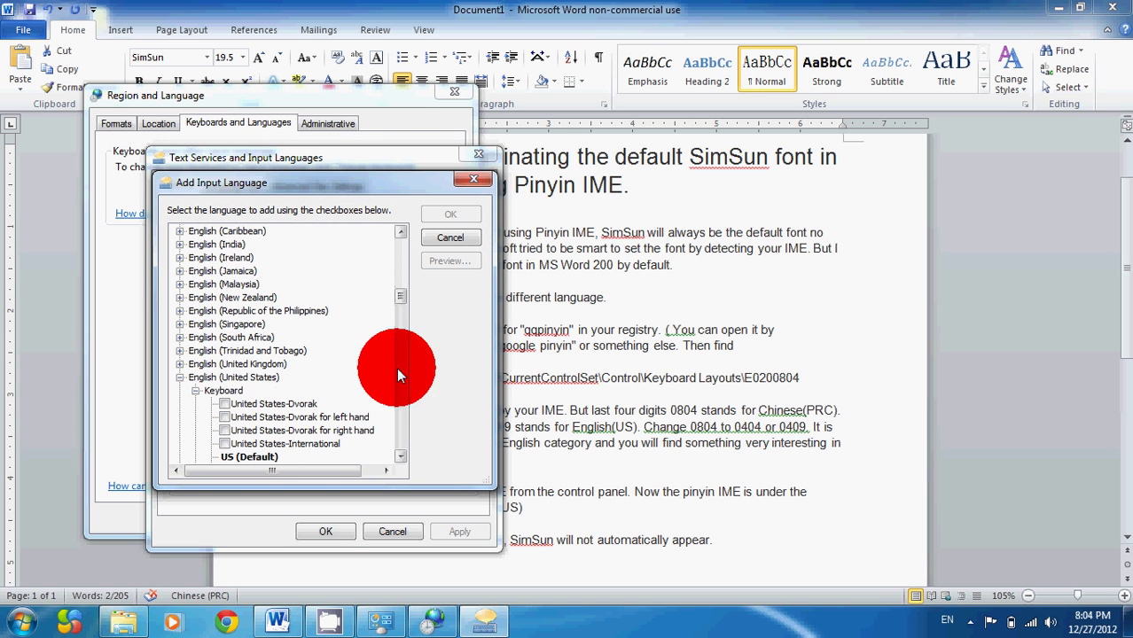
{"action": "left_click", "coordinate": [397, 244]}
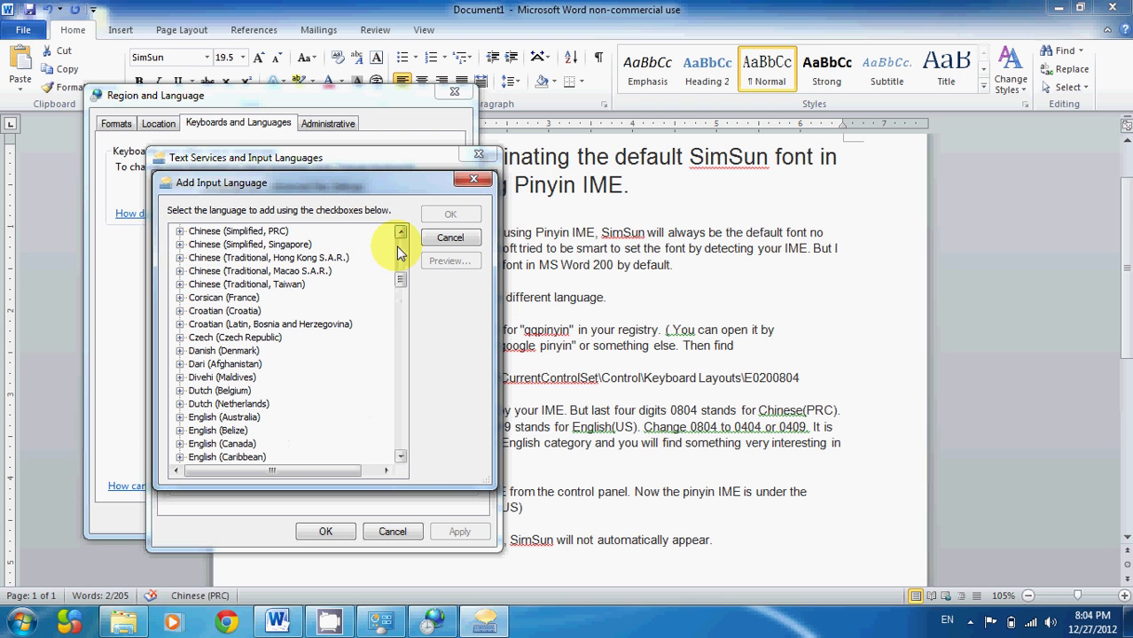
{"action": "left_click", "coordinate": [180, 284]}
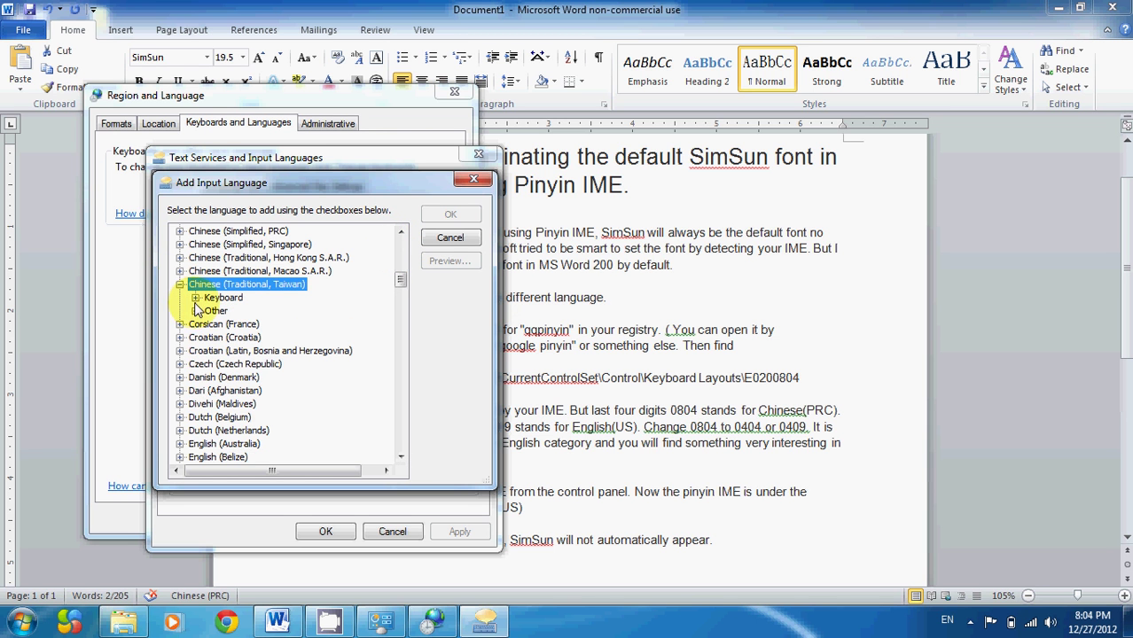
{"action": "left_click", "coordinate": [195, 299]}
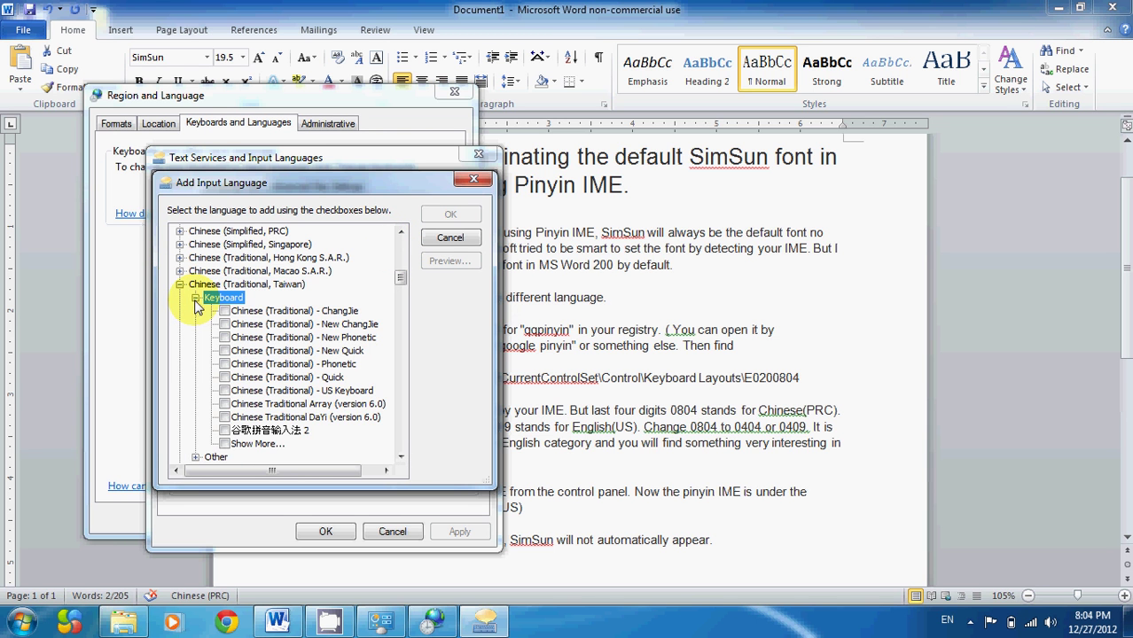
{"action": "left_click", "coordinate": [224, 430]}
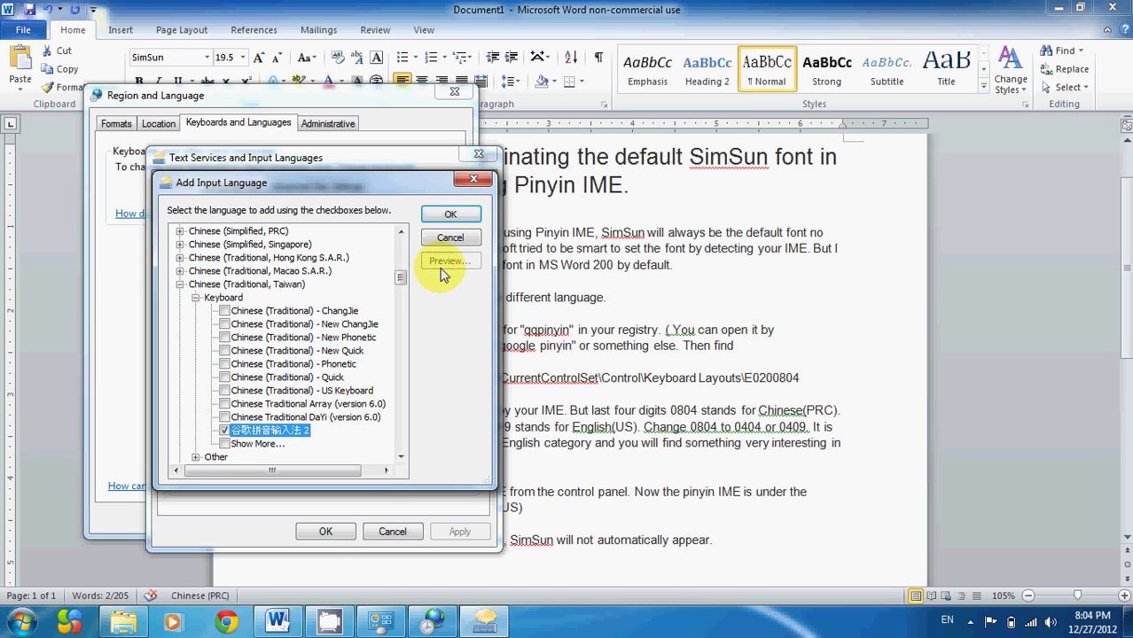
{"action": "left_click", "coordinate": [451, 216]}
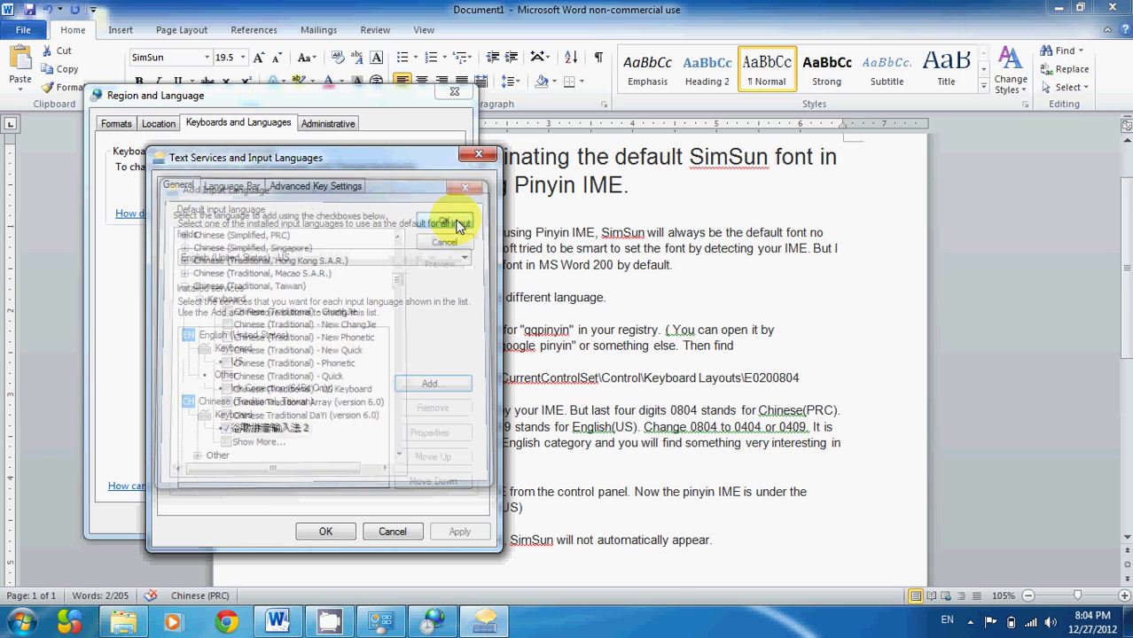
{"action": "left_click", "coordinate": [341, 532]}
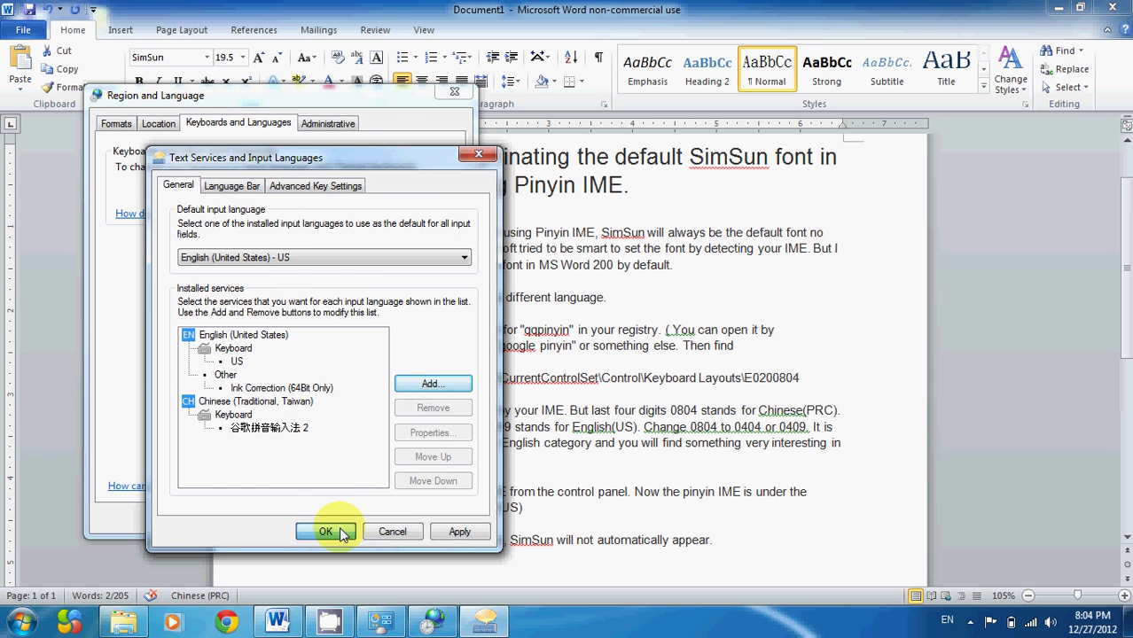
Close Region and Language and move to the empty line below the heading, clearing test letters
{"action": "left_click", "coordinate": [324, 525]}
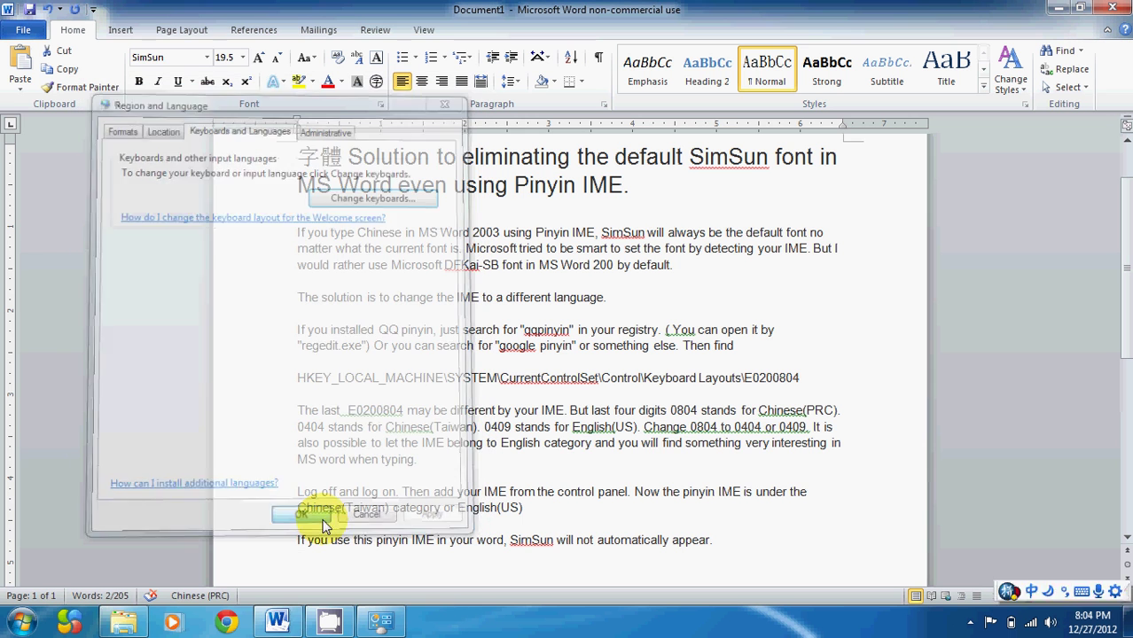
{"action": "key", "text": "Right"}
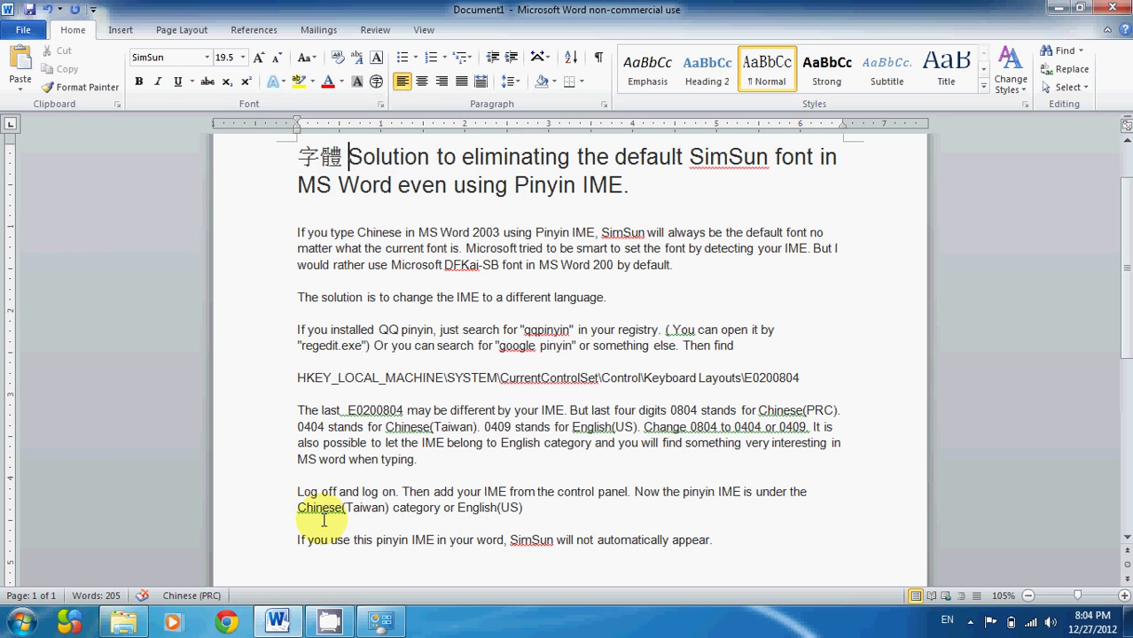
{"action": "key", "text": "Down"}
{"action": "key", "text": "Down"}
{"action": "type", "text": "zit"}
{"action": "key", "text": "BackSpace"}
{"action": "key", "text": "BackSpace"}
{"action": "key", "text": "BackSpace"}
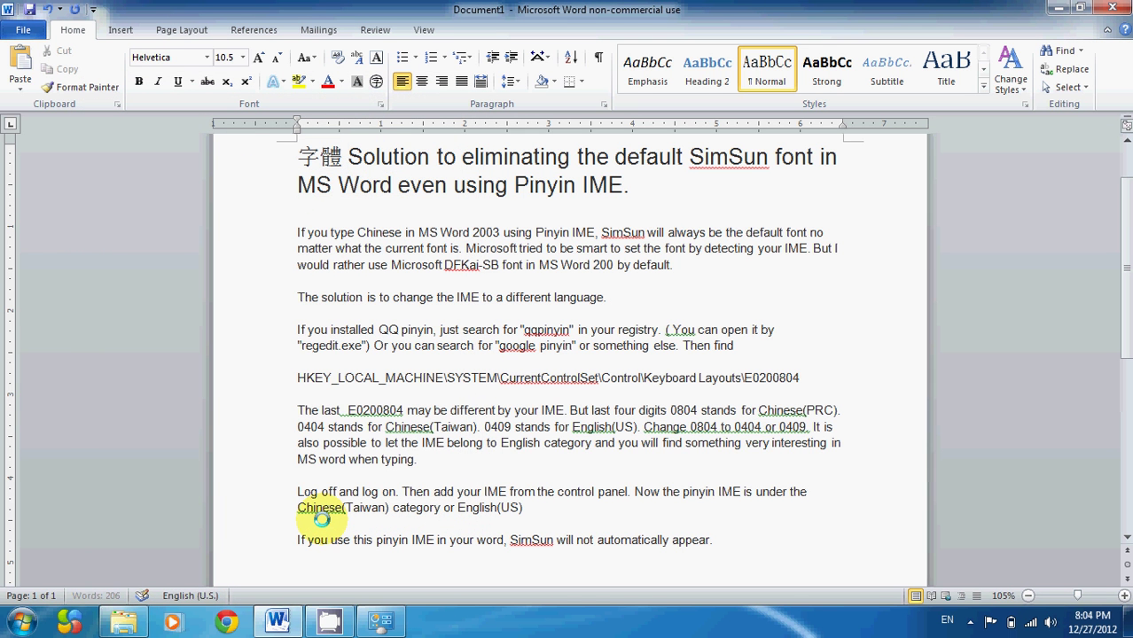
Switch the input language to Chinese (Traditional, Taiwan)
{"action": "key", "text": "alt+shift"}
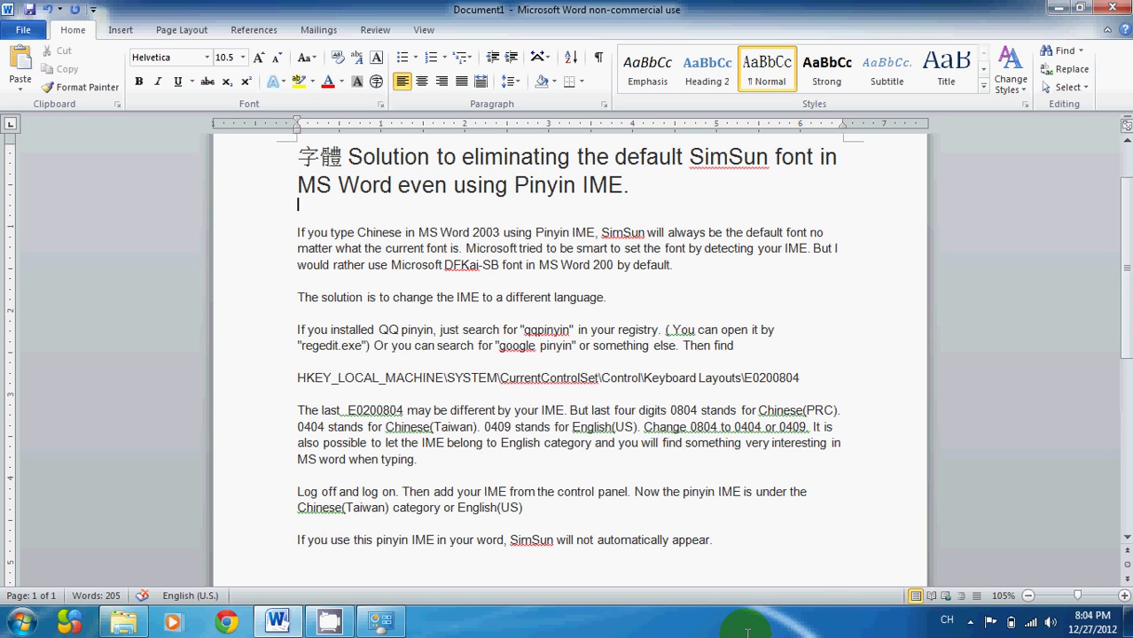
{"action": "left_click", "coordinate": [947, 621]}
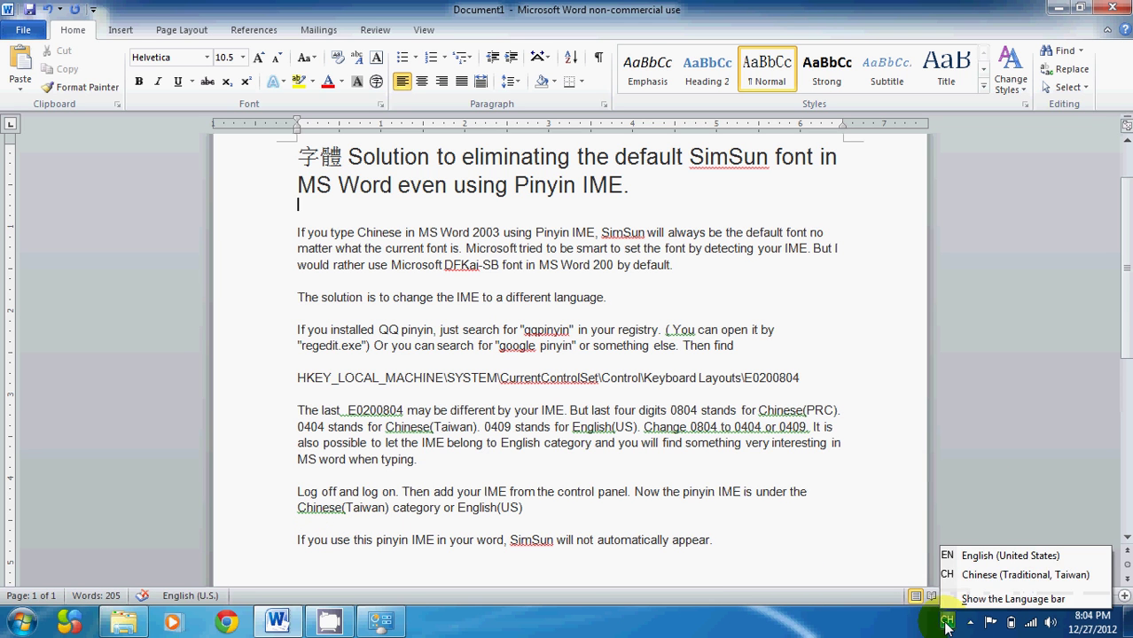
{"action": "left_click", "coordinate": [955, 576]}
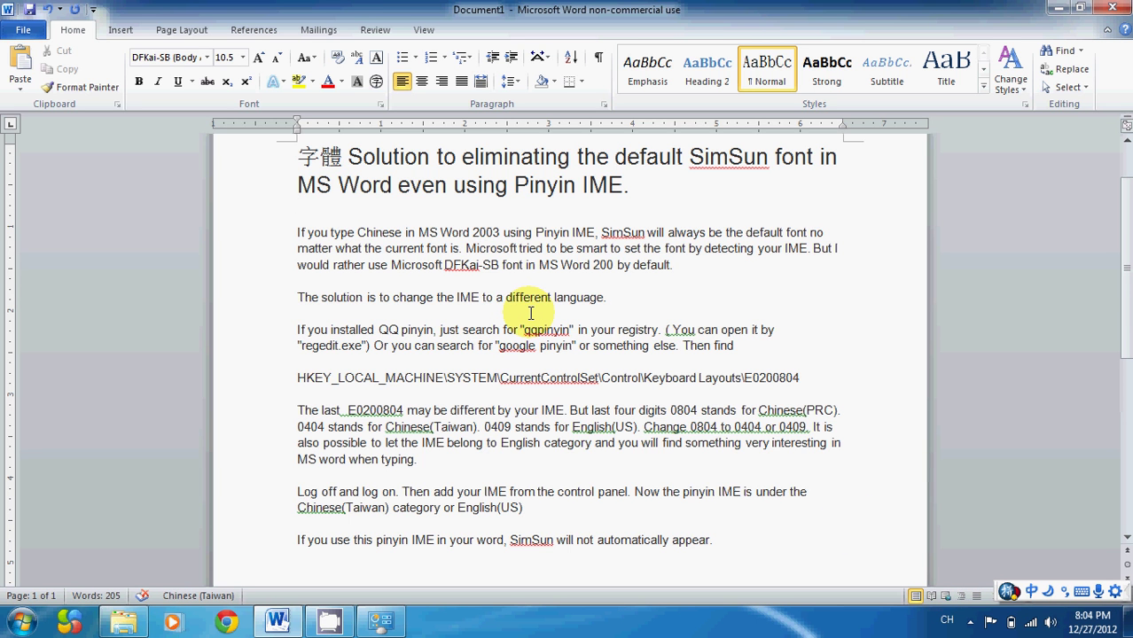
Type 字體 with Pinyin 'zit' below the title and check it shows in DFKai-SB
{"action": "type", "text": "zit"}
{"action": "key", "text": "space"}
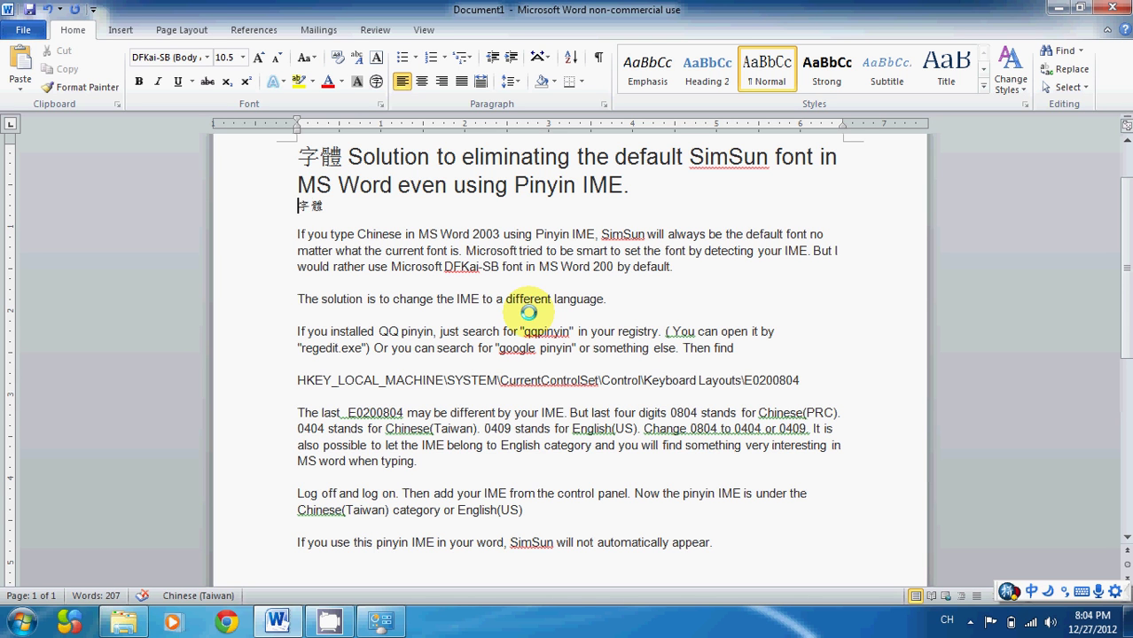
{"action": "key", "text": "Right"}
{"action": "key", "text": "shift+Right"}
{"action": "key", "text": "shift+Left"}
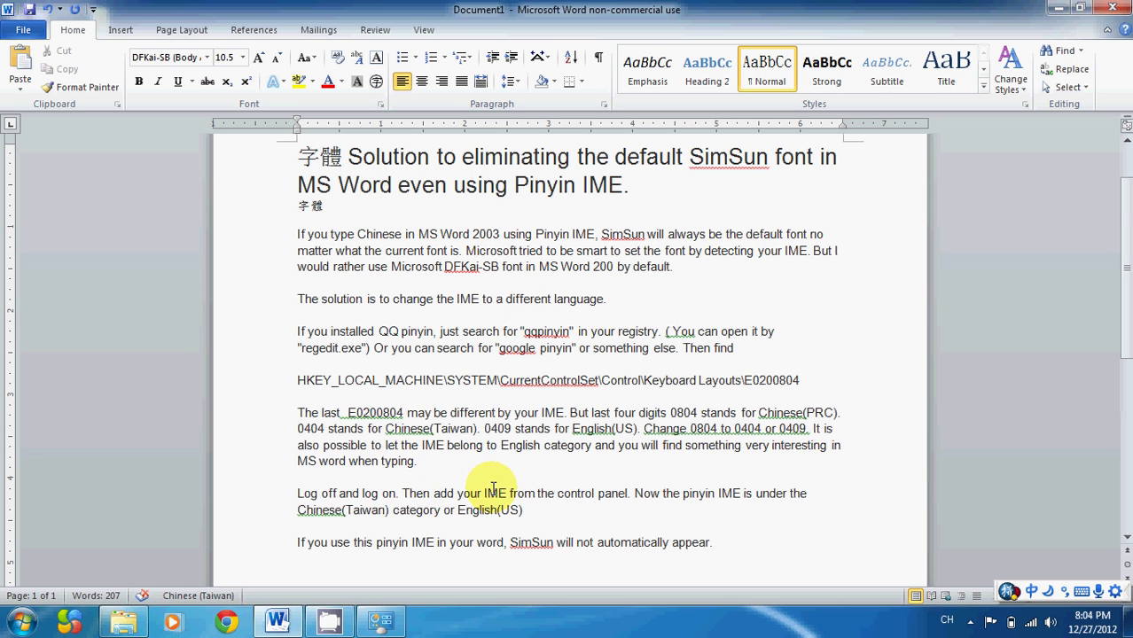
Move into the title's 字體 to compare its SimSun font with the new text
{"action": "double_click", "coordinate": [326, 494]}
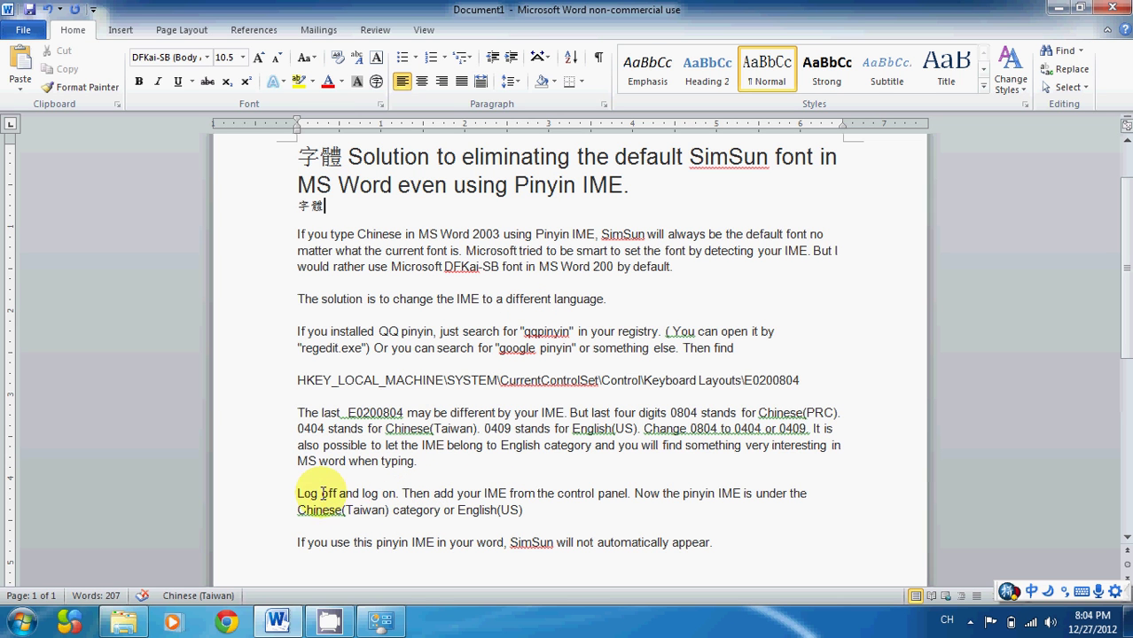
{"action": "left_click", "coordinate": [398, 498]}
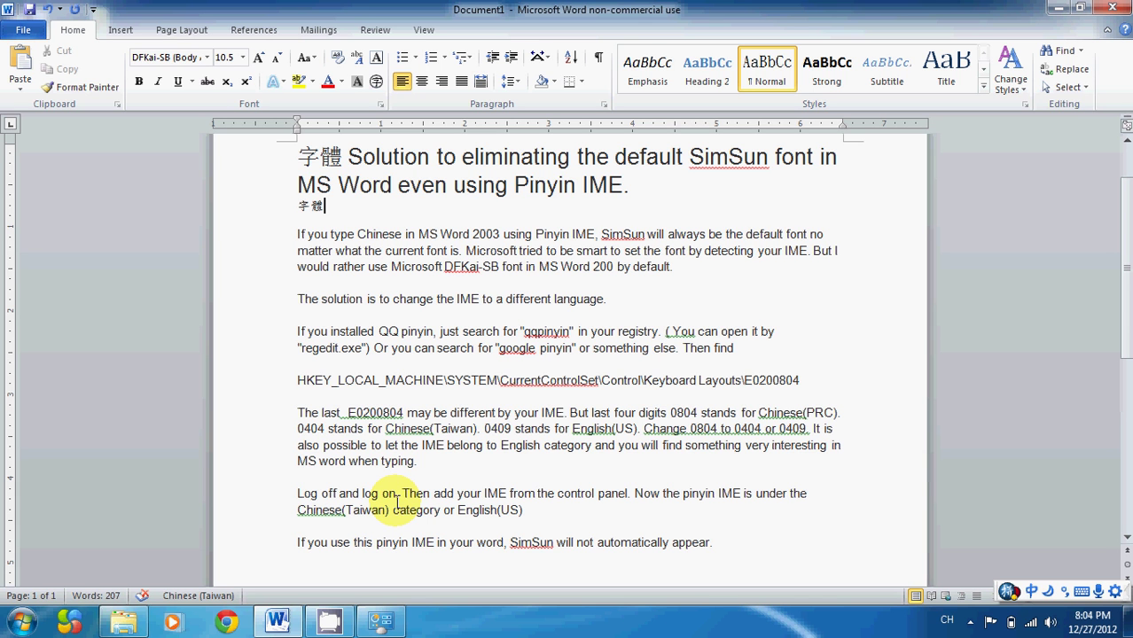
{"action": "key", "text": "Up"}
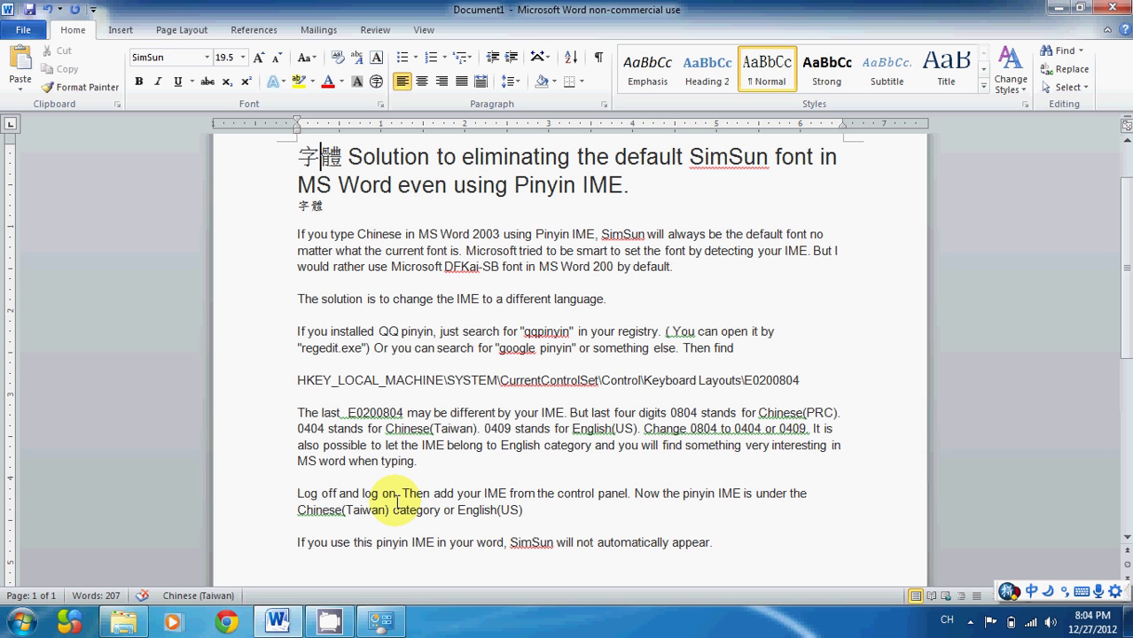